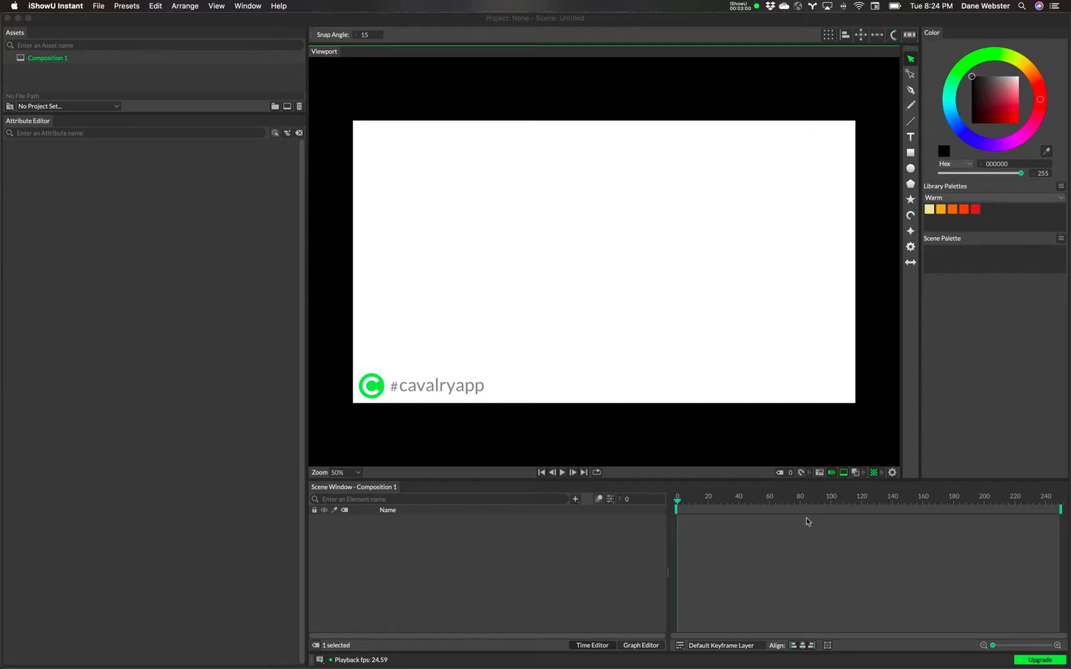
Create an ellipse primitive at the centre of the empty composition
{"action": "left_click", "coordinate": [242, 415]}
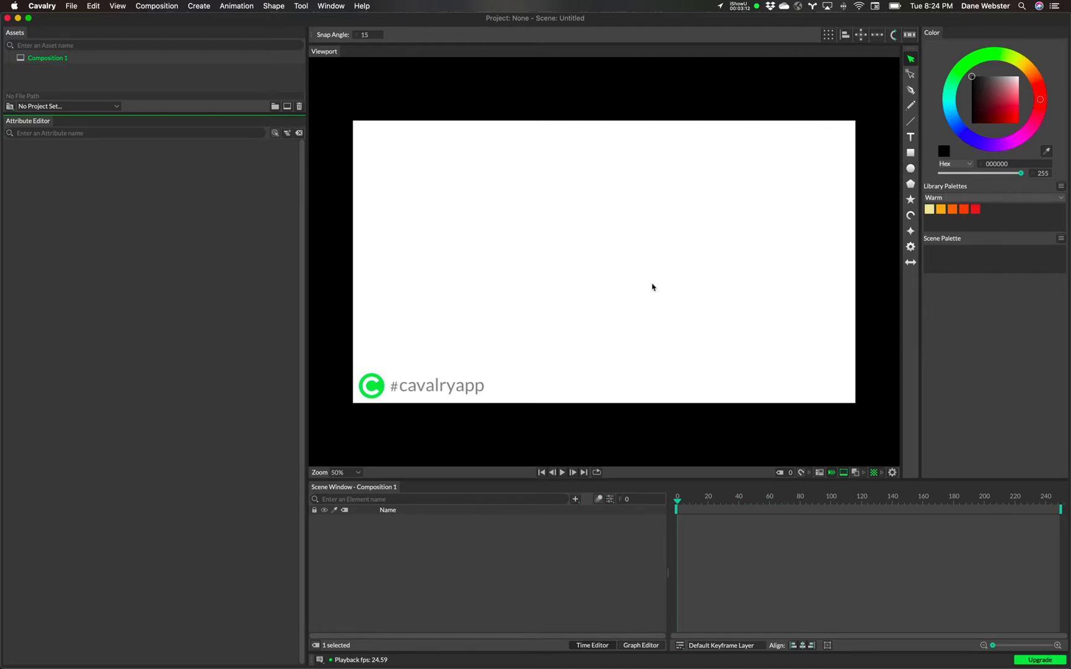
{"action": "left_click", "coordinate": [910, 170]}
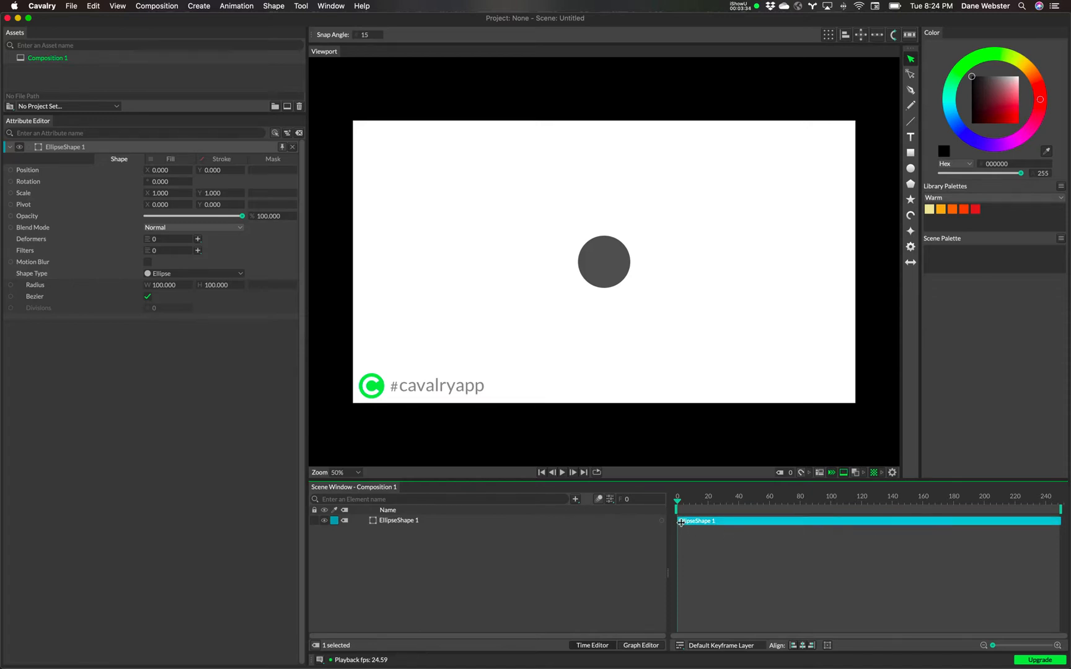
Try starting the ellipse at about frame 76 on the timeline, check another frame, and undo the changes
{"action": "left_click_drag", "start_coordinate": [678, 521], "coordinate": [870, 502]}
{"action": "left_click", "coordinate": [769, 502]}
{"action": "key", "text": "super+z"}
{"action": "key", "text": "super+z"}
{"action": "key", "text": "super+z"}
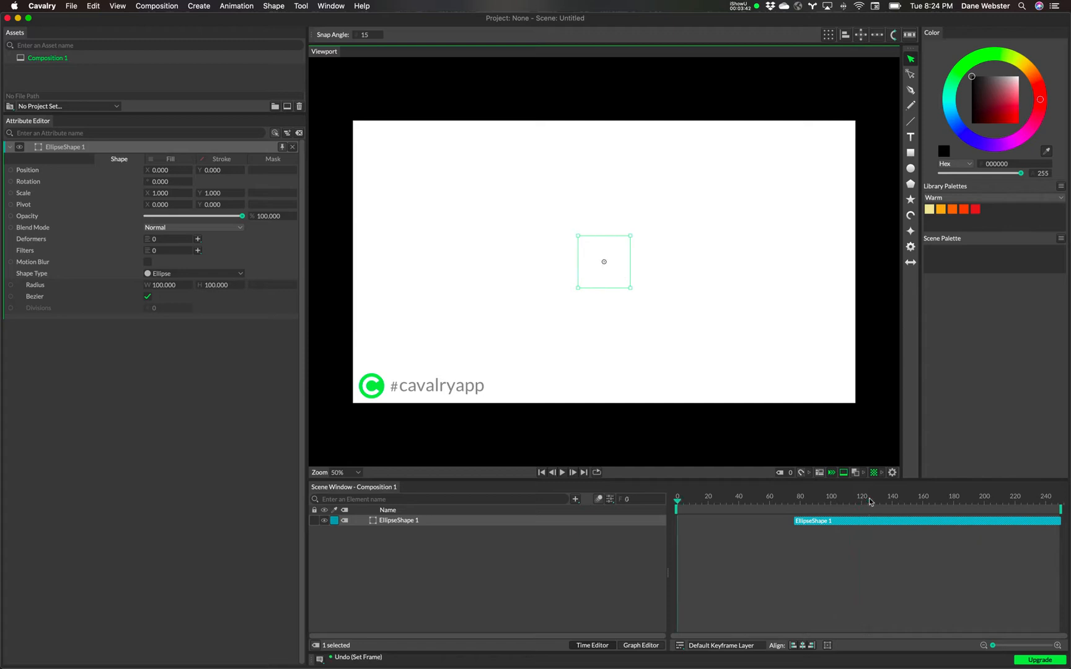
{"action": "left_click", "coordinate": [782, 521]}
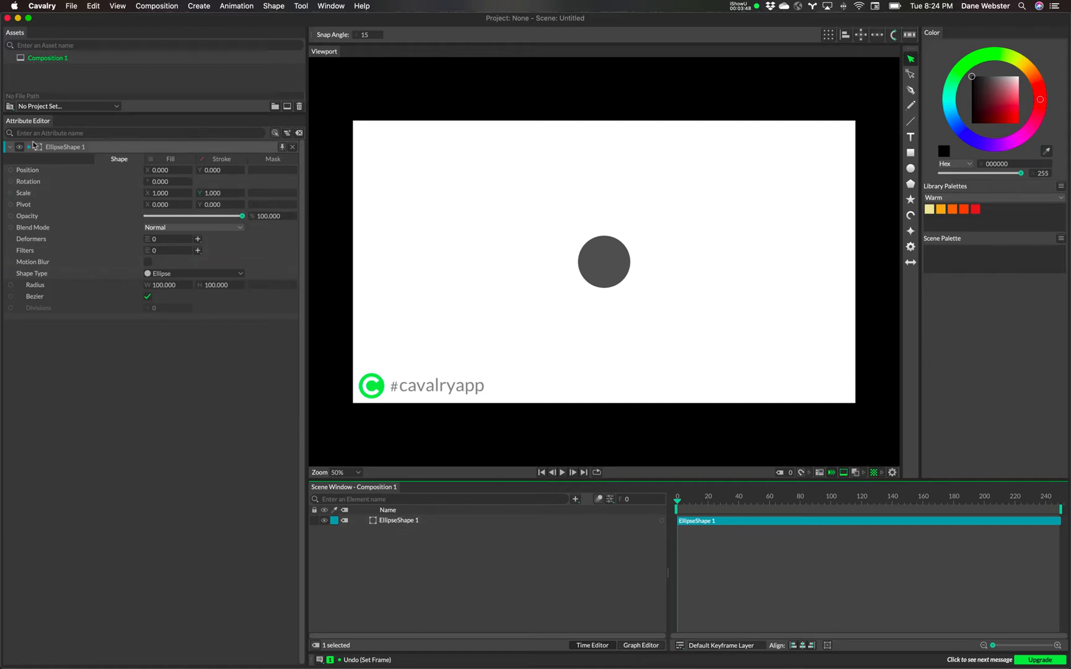
{"action": "left_click", "coordinate": [141, 335]}
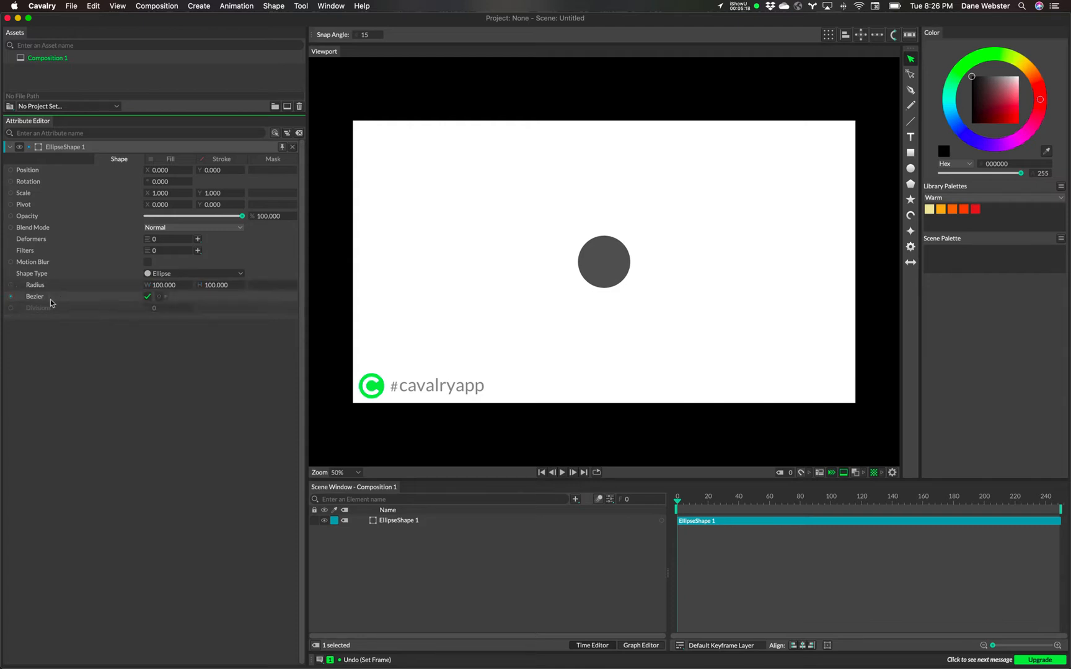
Try the Rectangle shape type with a corner radius of 32, undo the rounding, and return the shape type to Ellipse
{"action": "left_click", "coordinate": [239, 276]}
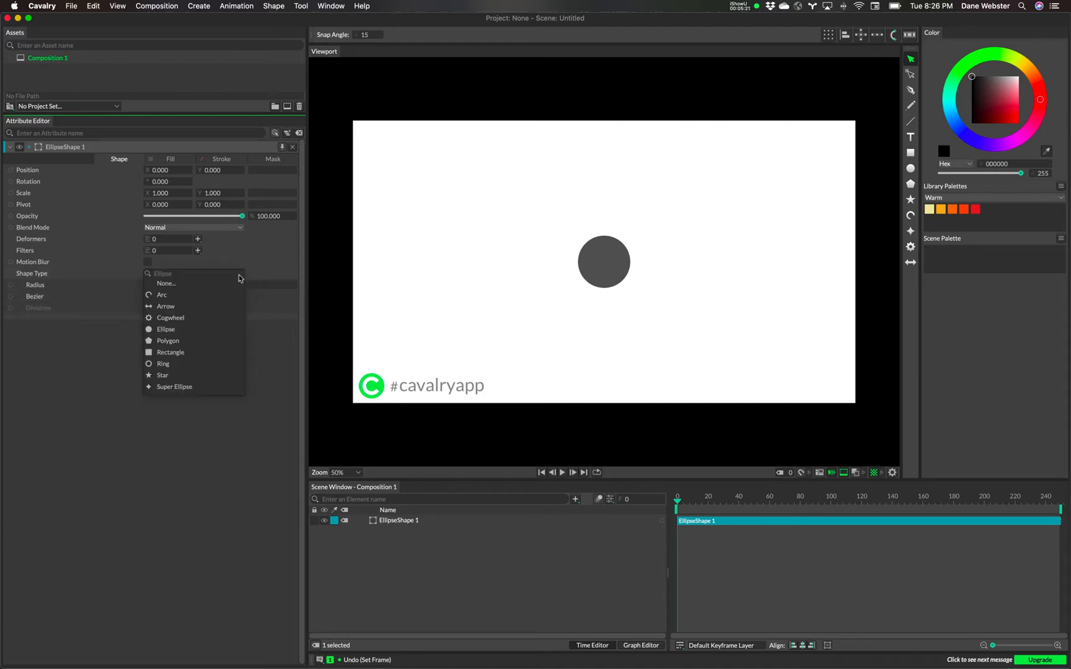
{"action": "left_click", "coordinate": [212, 351]}
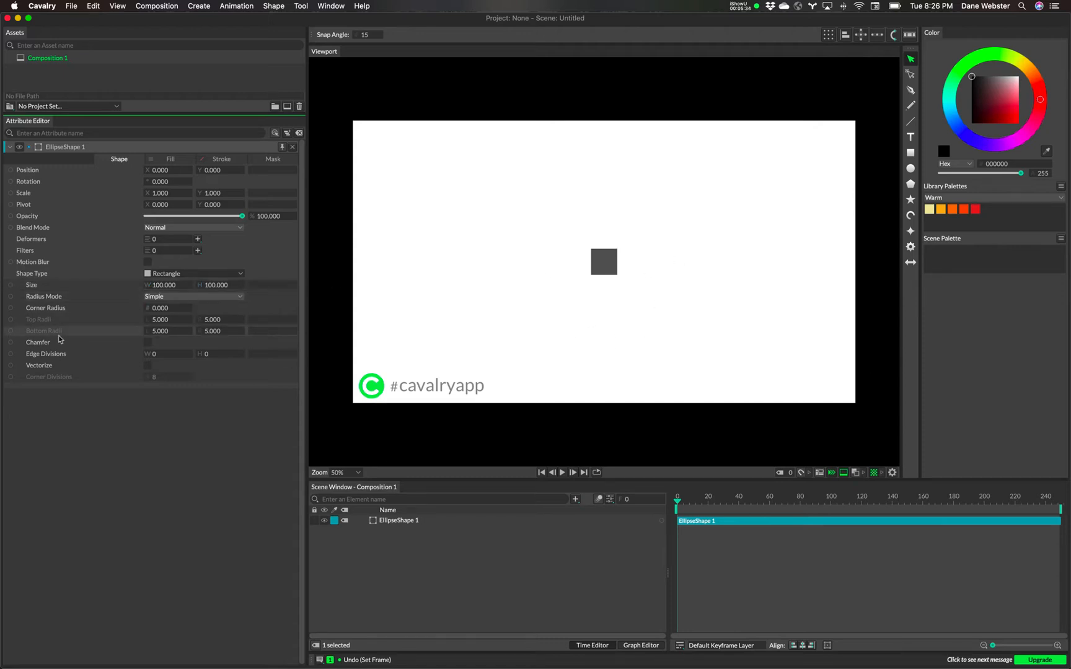
{"action": "left_click_drag", "start_coordinate": [160, 308], "coordinate": [176, 313]}
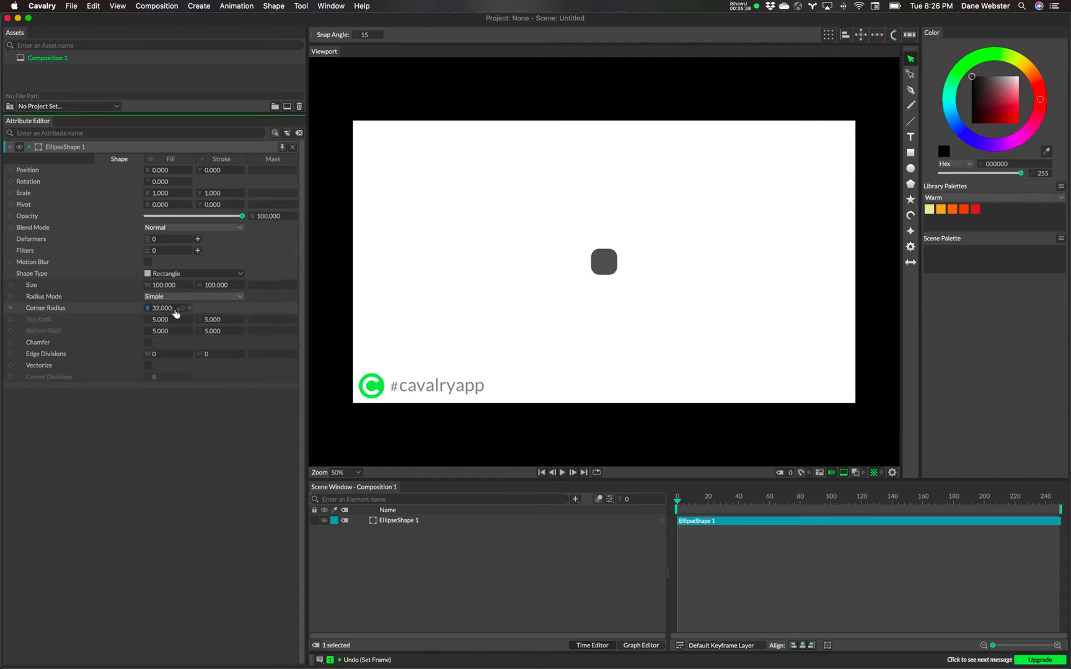
{"action": "key", "text": "super+z"}
{"action": "left_click", "coordinate": [188, 274]}
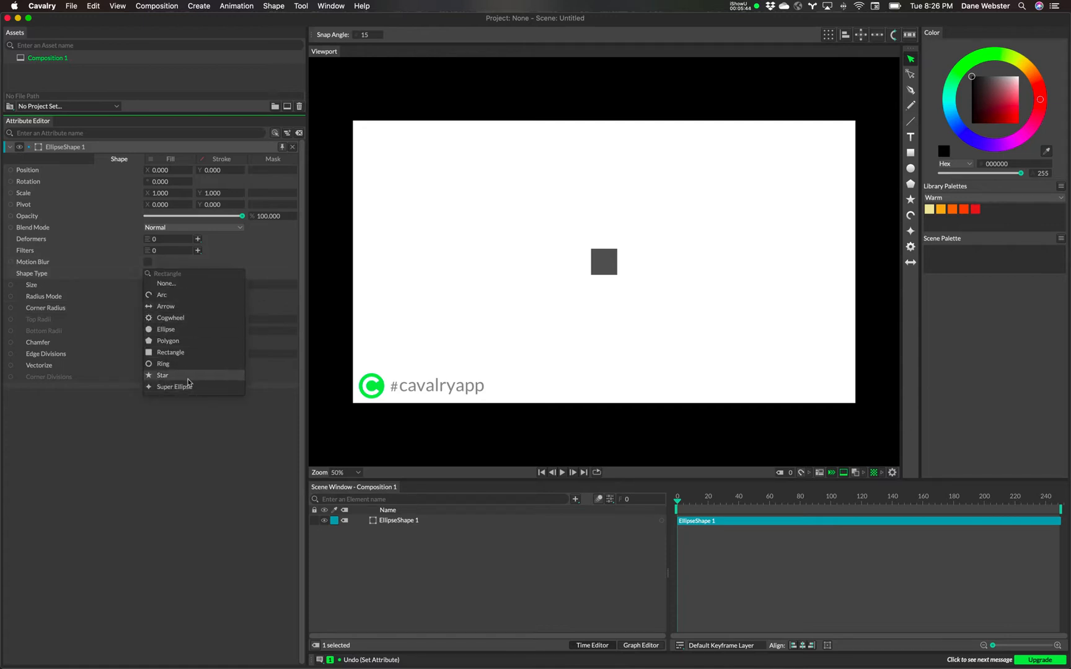
{"action": "left_click", "coordinate": [191, 330]}
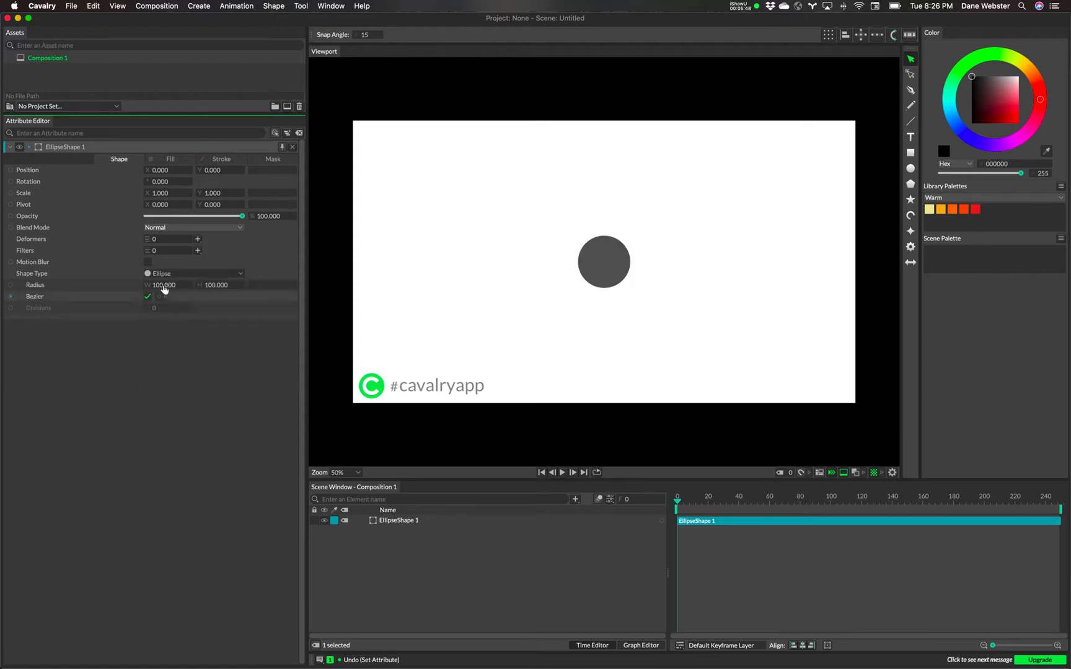
Try widening the ellipse's radius to 160 and changing its scale, undoing each change
{"action": "left_click_drag", "start_coordinate": [158, 289], "coordinate": [195, 312]}
{"action": "key", "text": "super+z"}
{"action": "key", "text": "super+z"}
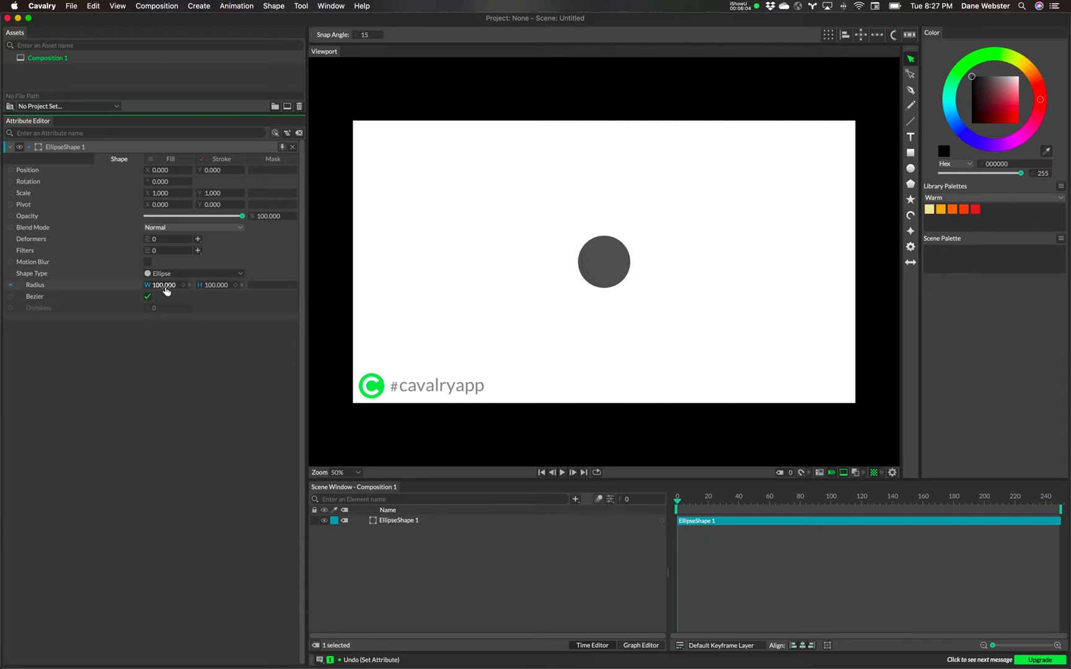
{"action": "left_click_drag", "start_coordinate": [159, 289], "coordinate": [198, 294]}
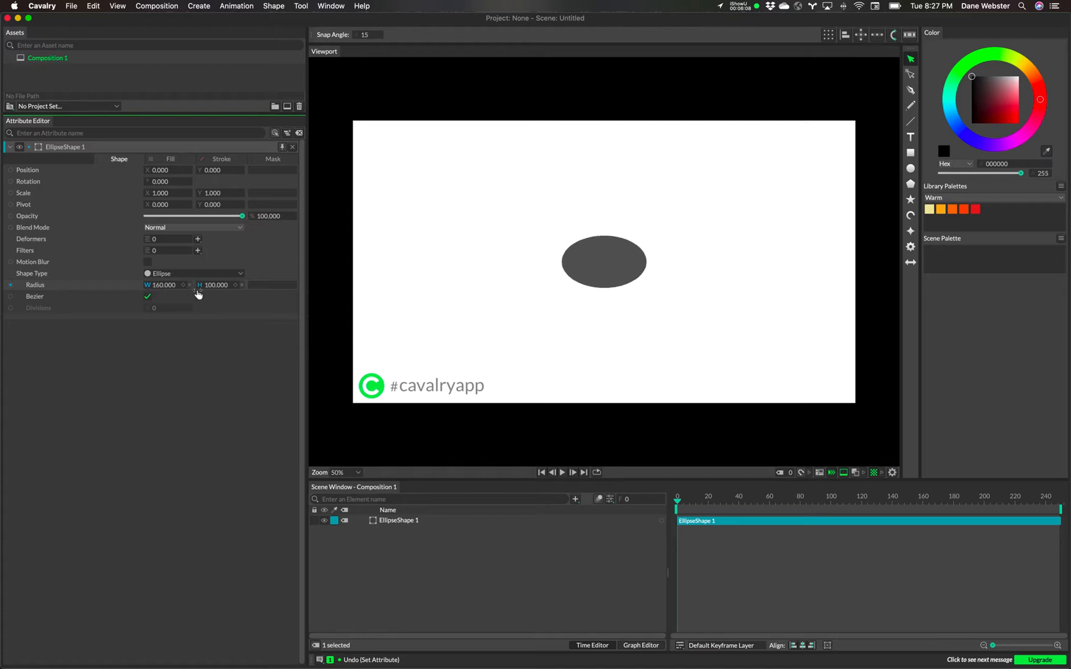
{"action": "key", "text": "super+z"}
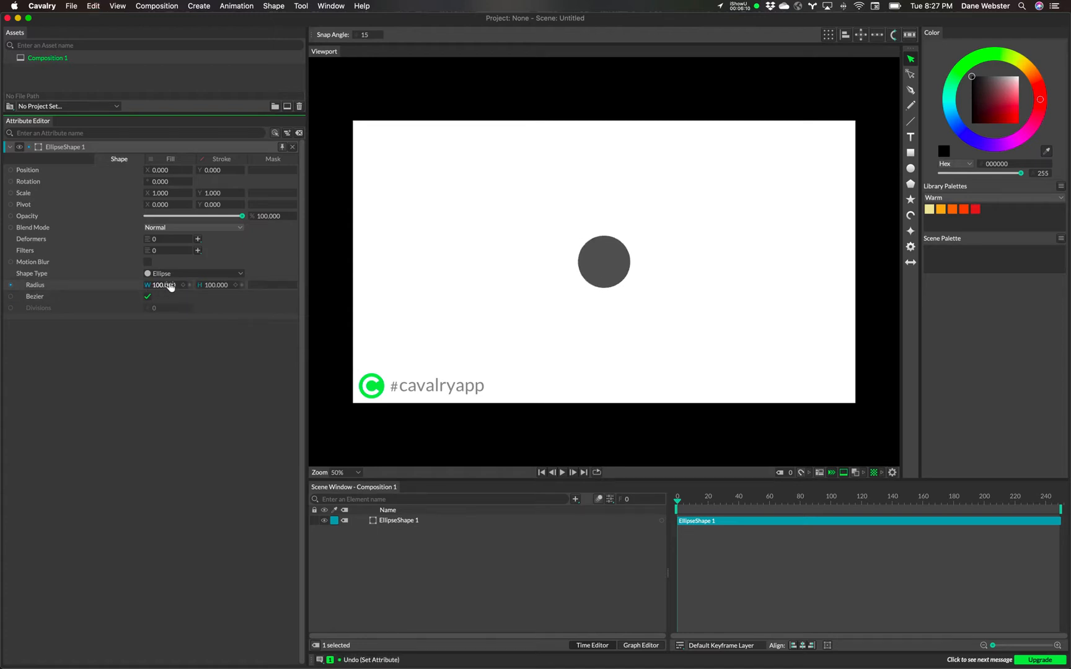
{"action": "left_click_drag", "start_coordinate": [163, 195], "coordinate": [237, 183]}
{"action": "key", "text": "super+z"}
{"action": "key", "text": "super+z"}
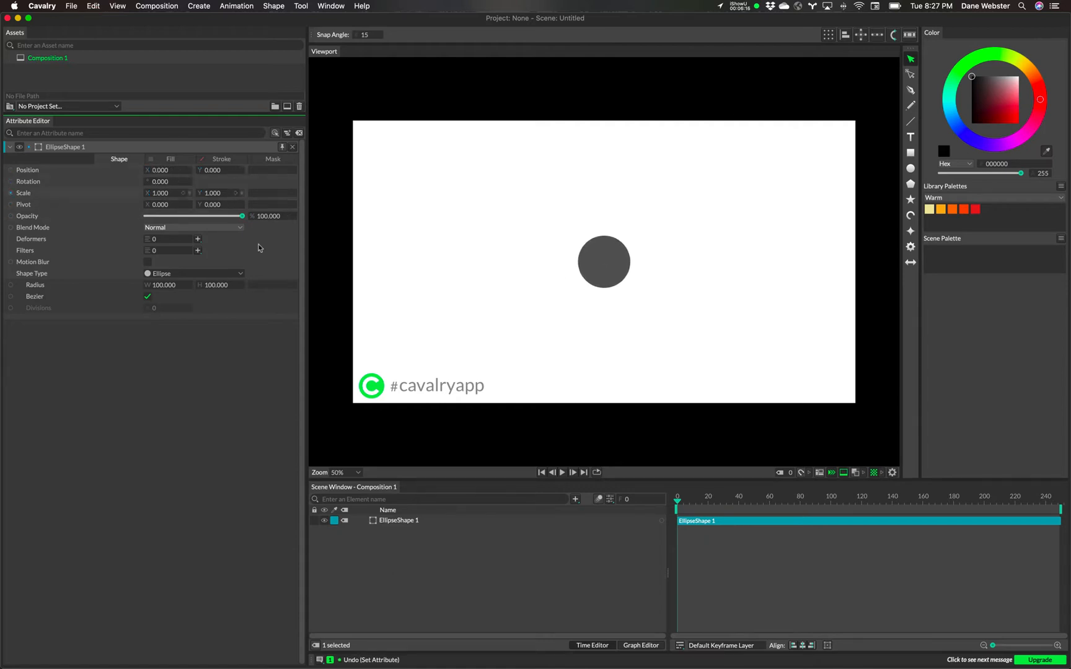
Try a radius of 50 by 50 on the ellipse, undo it, and enlarge both radius values together to 138
{"action": "left_click", "coordinate": [161, 286]}
{"action": "type", "text": "50"}
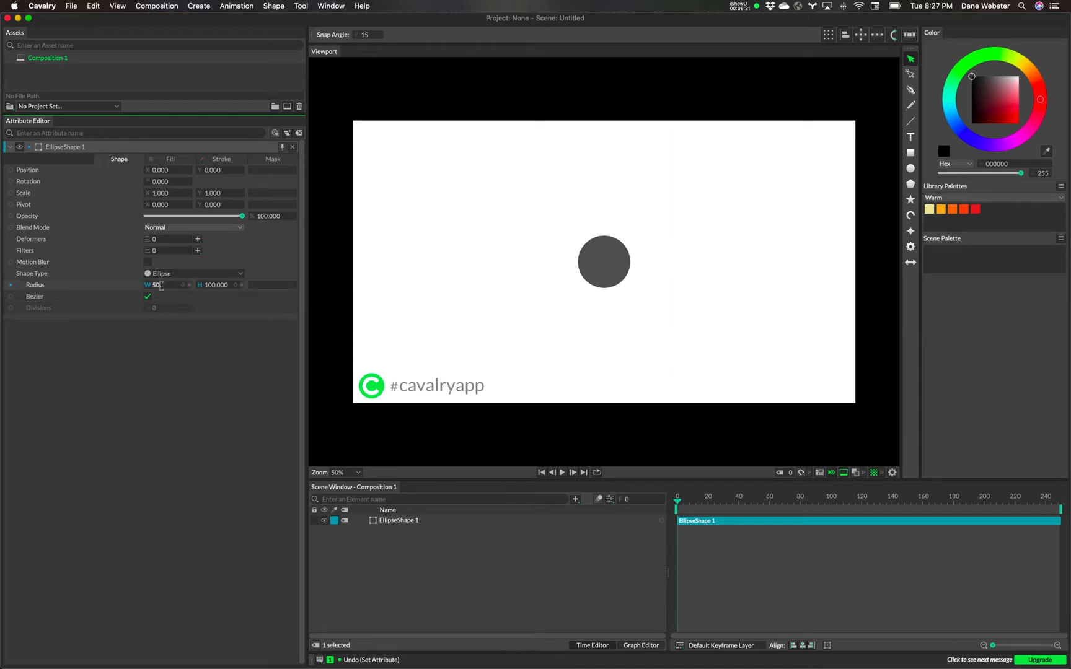
{"action": "key", "text": "Return"}
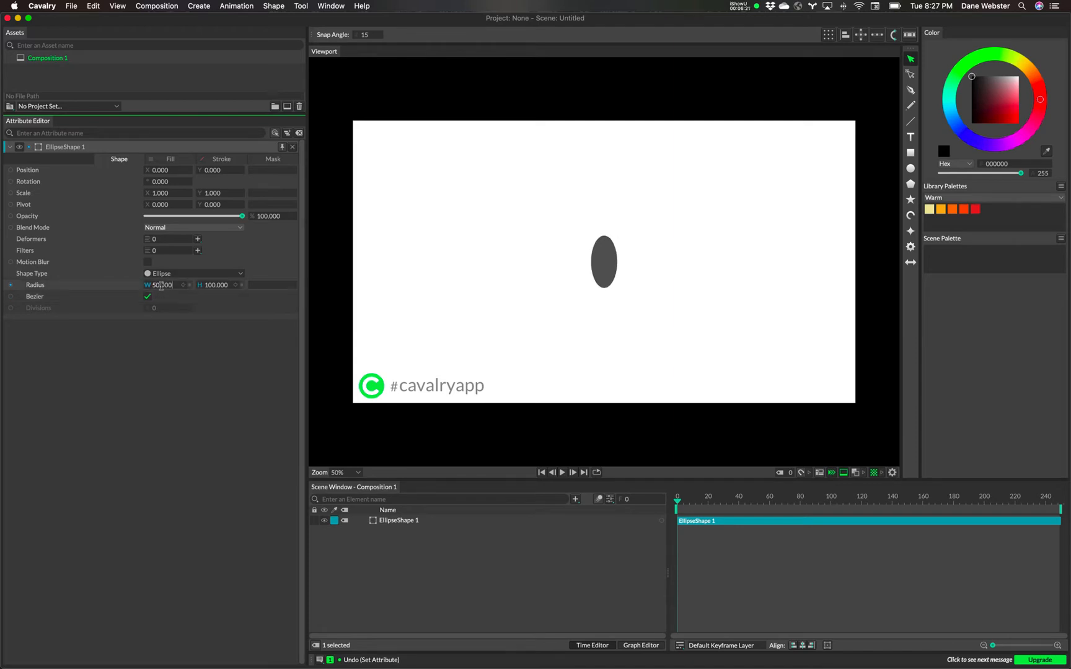
{"action": "left_click", "coordinate": [215, 285]}
{"action": "type", "text": "50"}
{"action": "key", "text": "Return"}
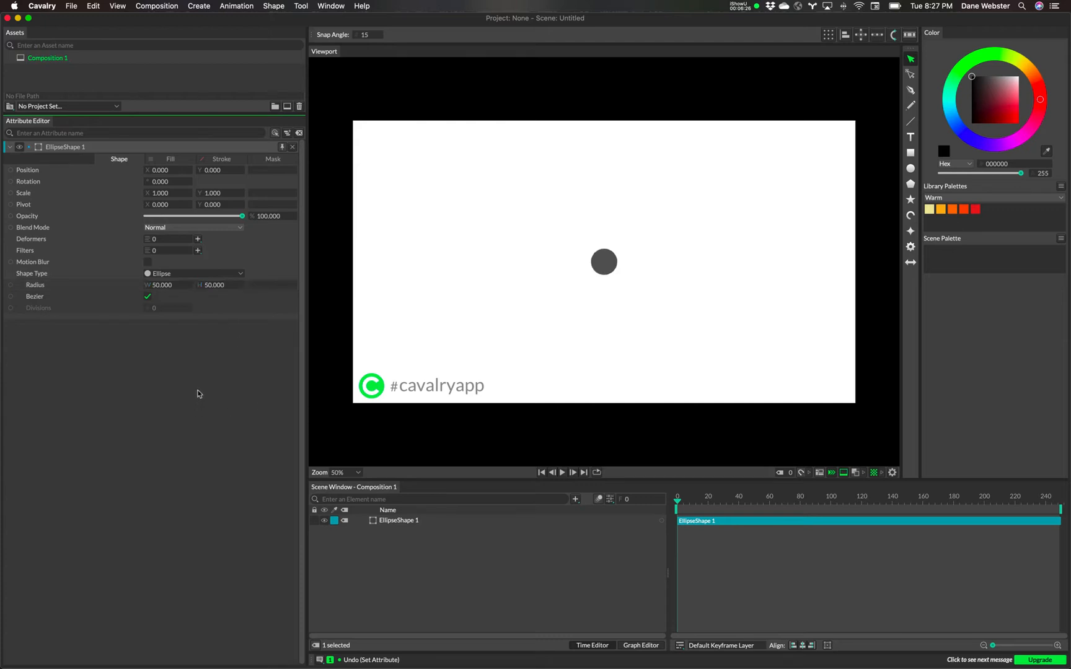
{"action": "key", "text": "super+z"}
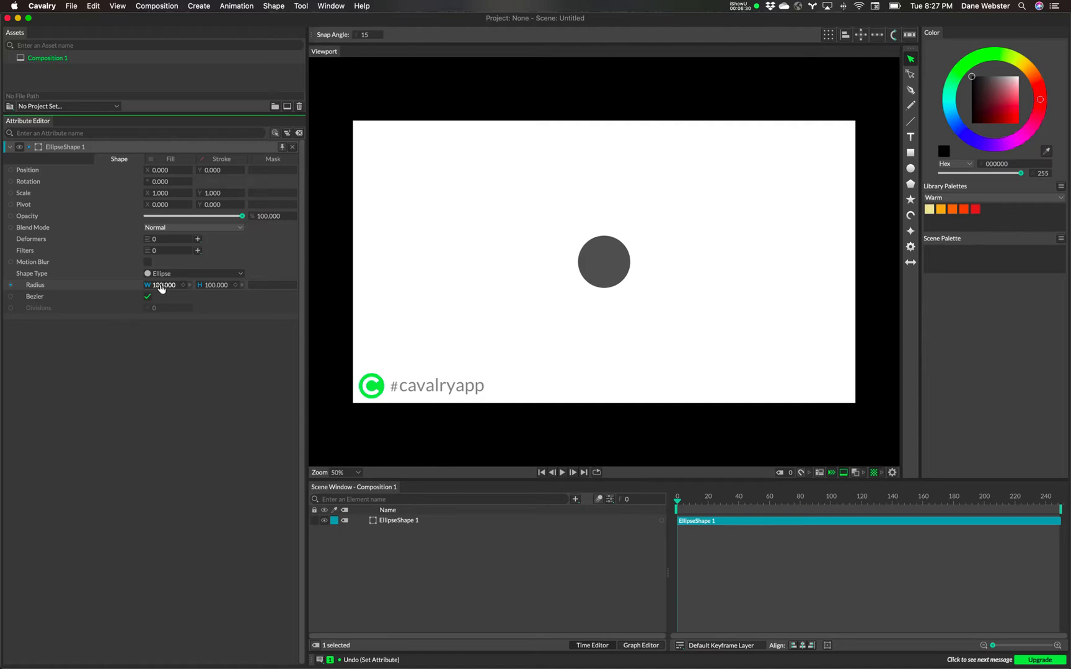
{"action": "left_click_drag", "start_coordinate": [161, 288], "coordinate": [185, 287]}
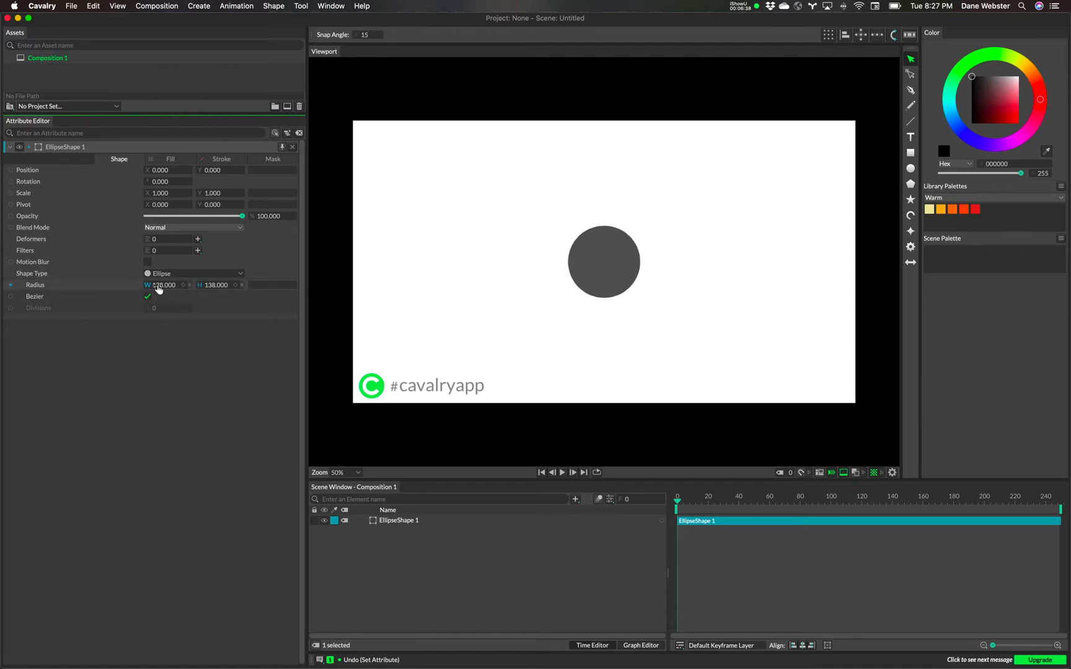
Set the ellipse's radius to 50 in both width and height
{"action": "double_click", "coordinate": [159, 290]}
{"action": "type", "text": "50"}
{"action": "key", "text": "Return"}
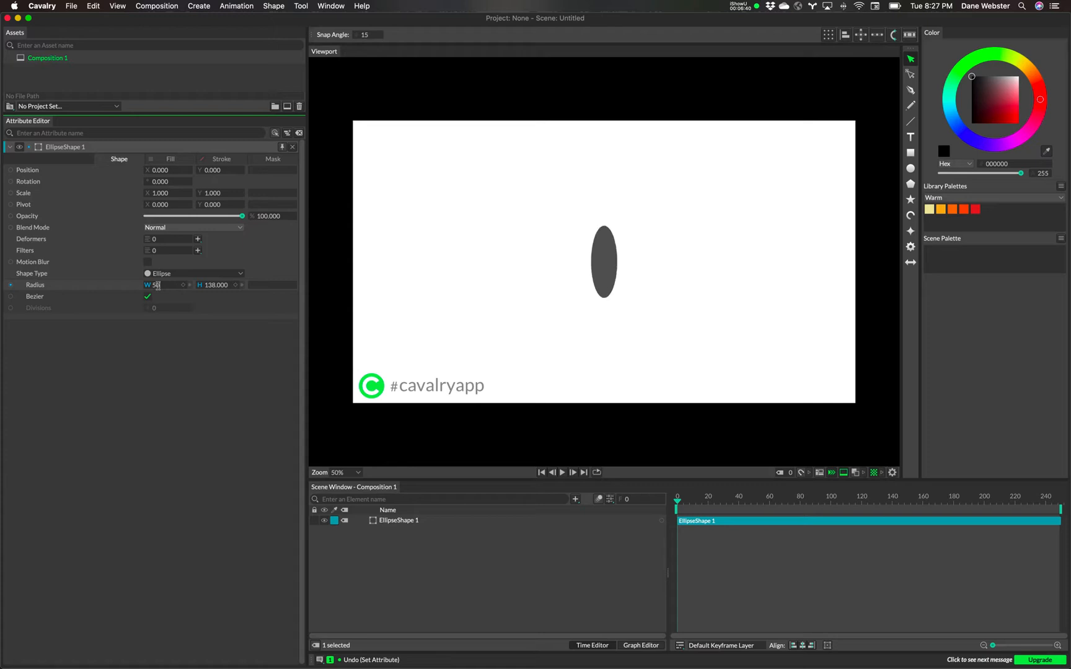
{"action": "double_click", "coordinate": [209, 285]}
{"action": "type", "text": "50"}
{"action": "key", "text": "Return"}
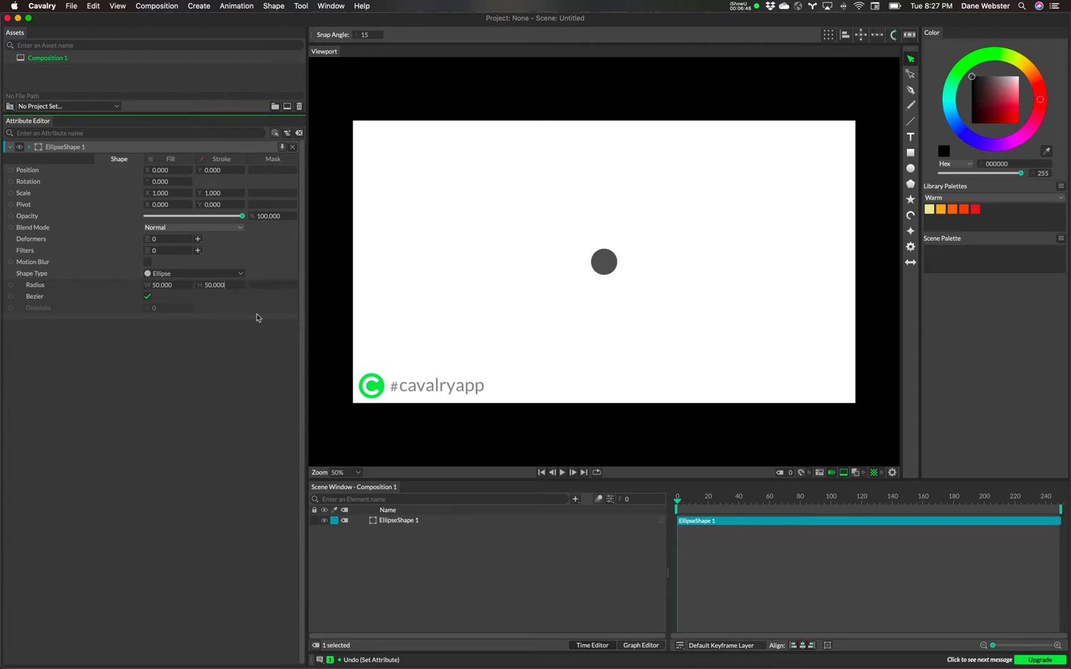
Set the circle's fill colour to red cc0000 and adjust it to the darker red b61818
{"action": "left_click", "coordinate": [174, 160]}
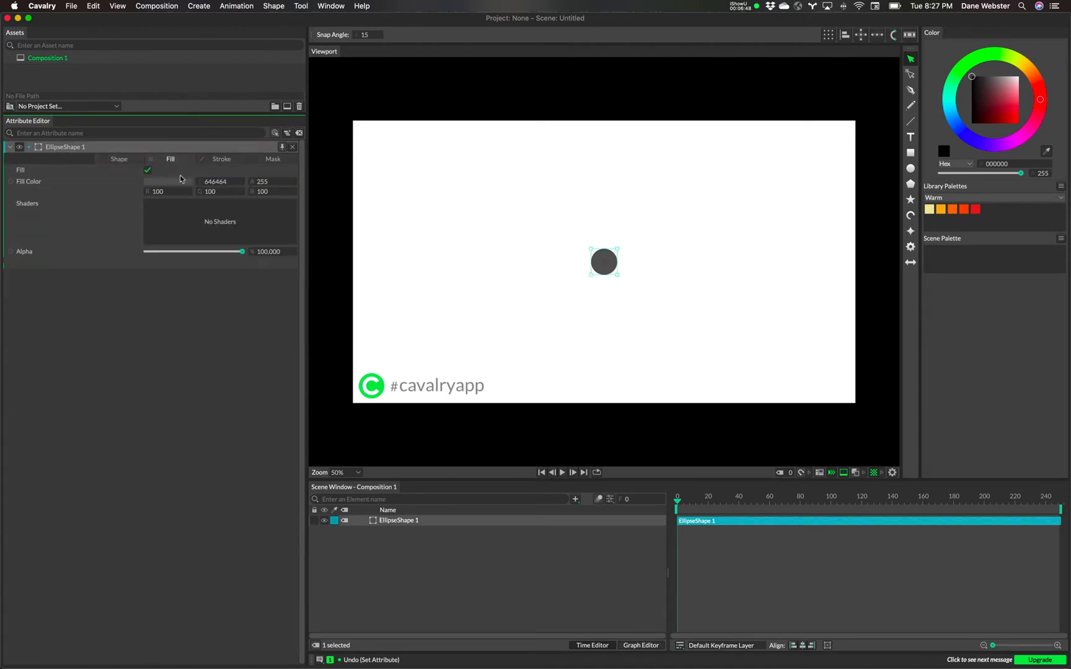
{"action": "left_click", "coordinate": [174, 186]}
{"action": "left_click_drag", "start_coordinate": [181, 107], "coordinate": [182, 118]}
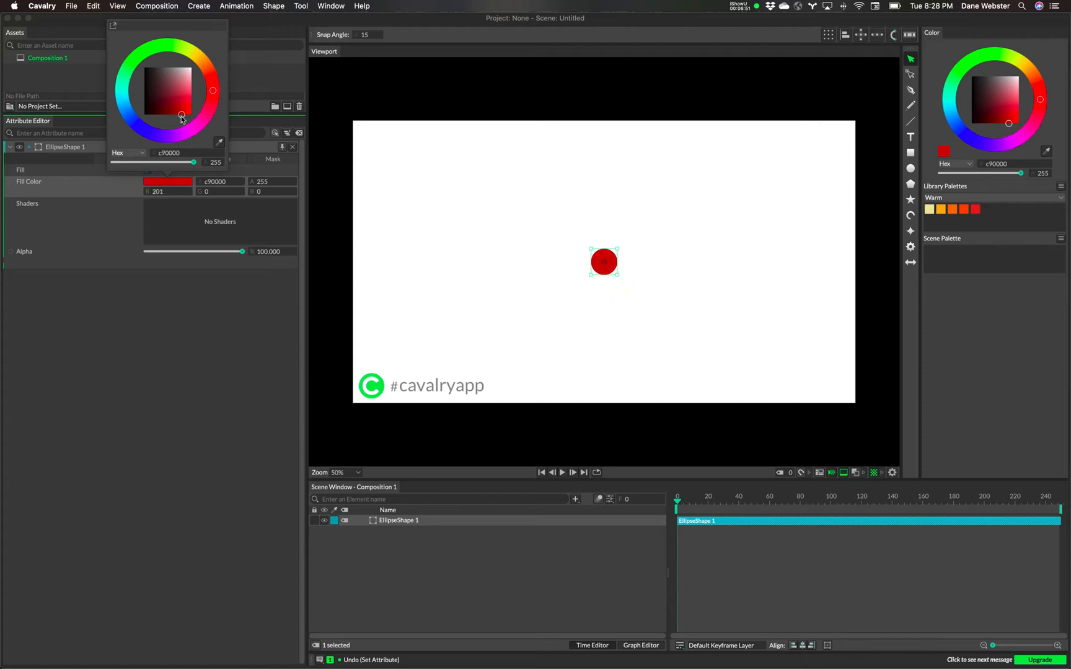
{"action": "left_click", "coordinate": [171, 196]}
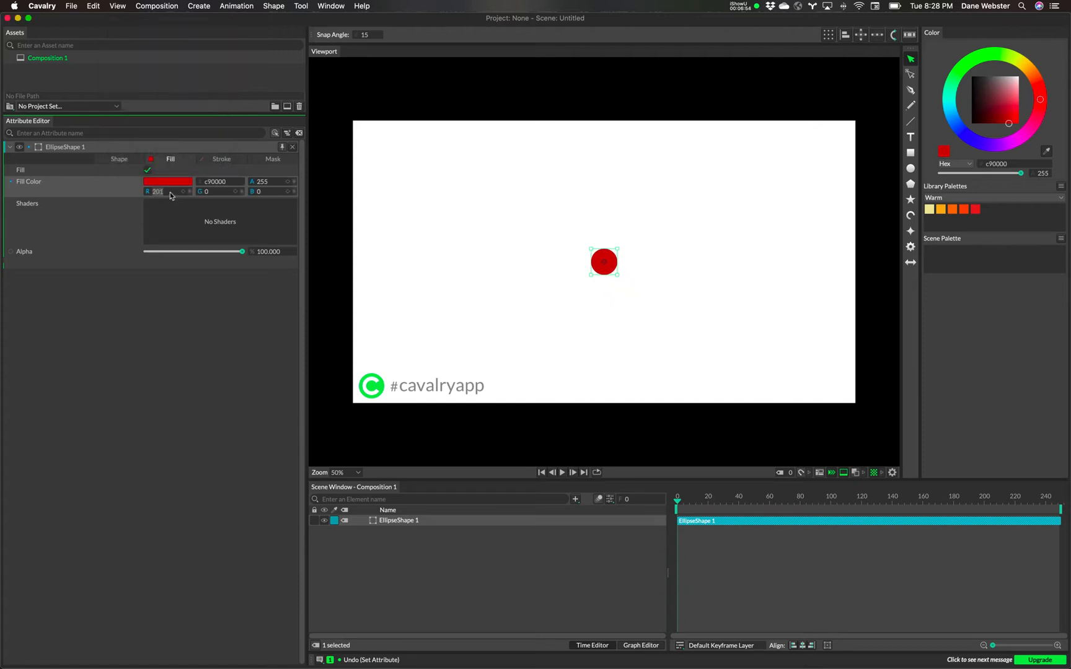
{"action": "type", "text": "204"}
{"action": "key", "text": "Return"}
{"action": "left_click", "coordinate": [172, 188]}
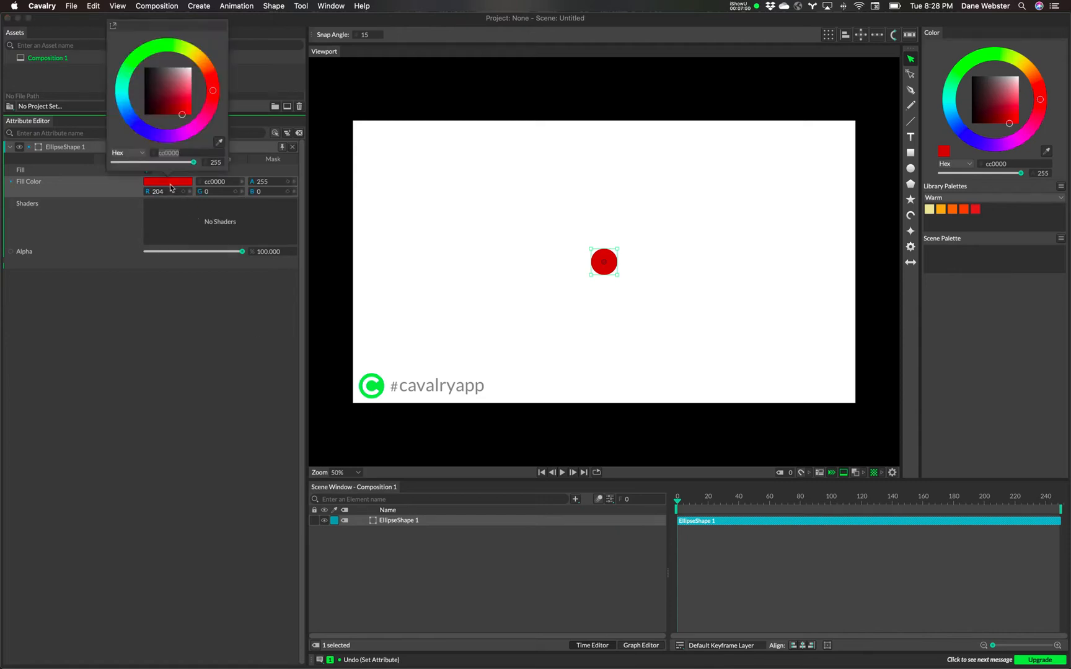
{"action": "left_click", "coordinate": [181, 115]}
{"action": "left_click_drag", "start_coordinate": [181, 116], "coordinate": [178, 110]}
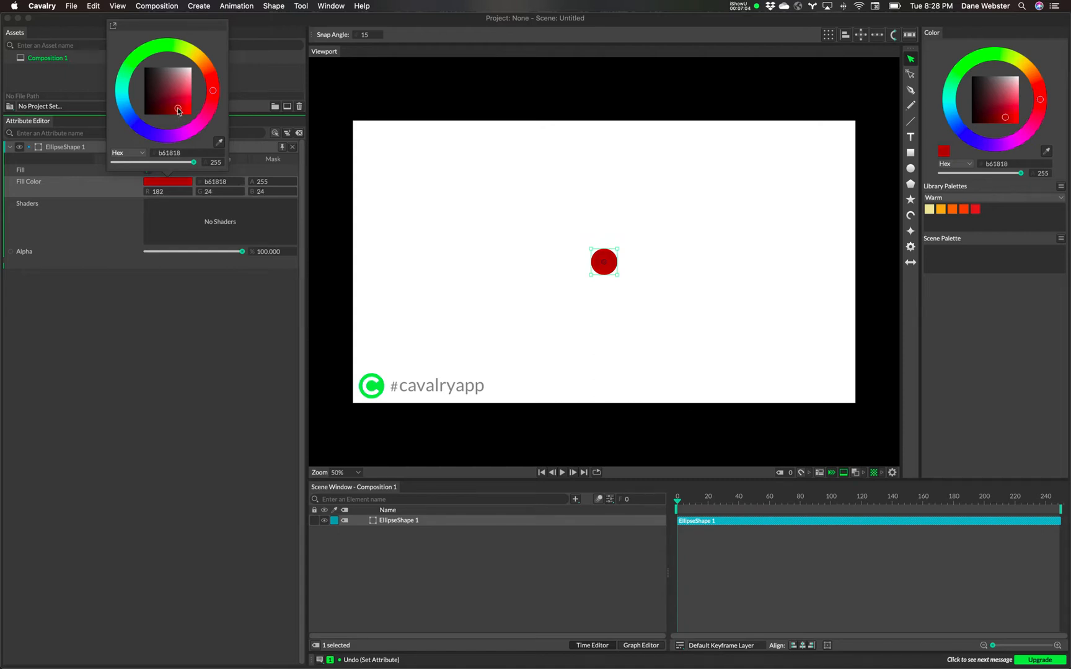
{"action": "left_click", "coordinate": [194, 339]}
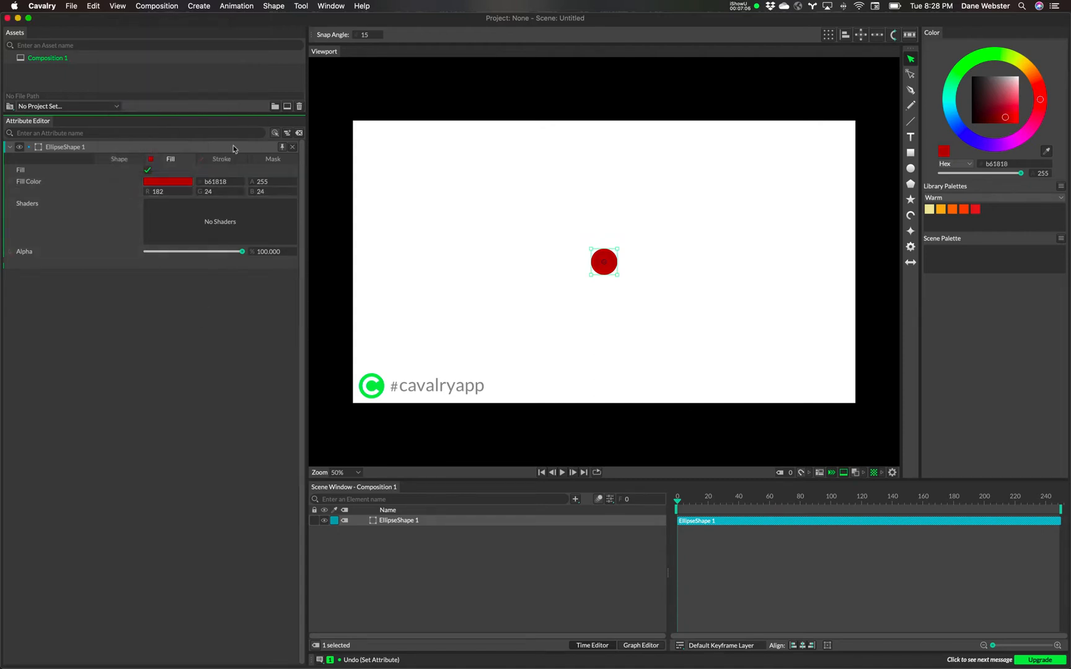
Try a stroke on the circle, turn it off again, and return to its shape attributes
{"action": "left_click", "coordinate": [222, 160]}
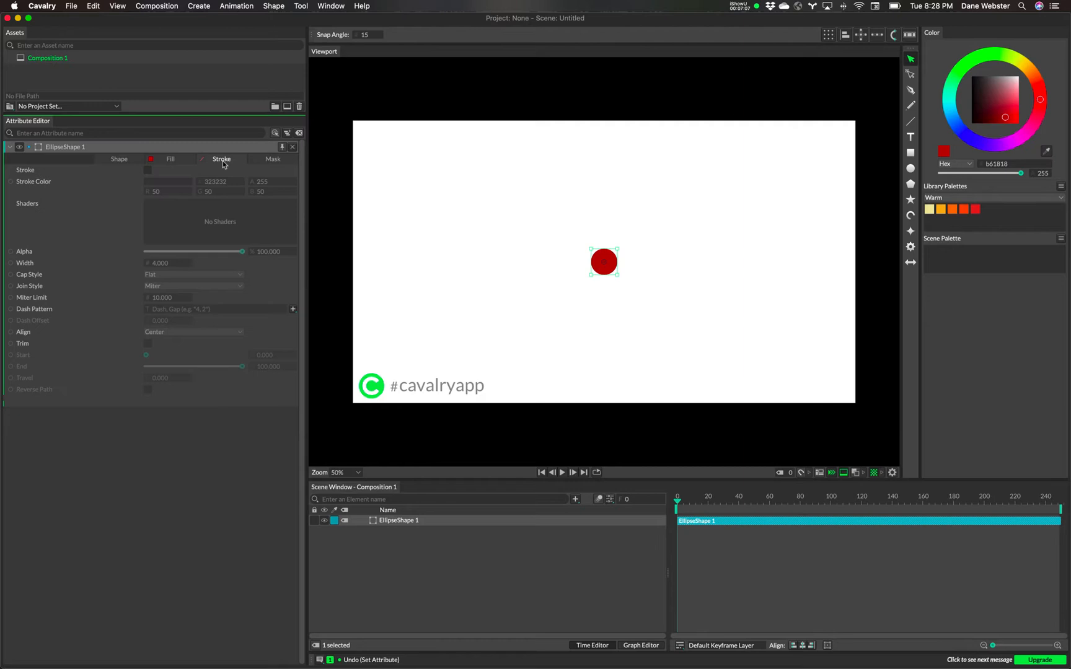
{"action": "left_click", "coordinate": [149, 171]}
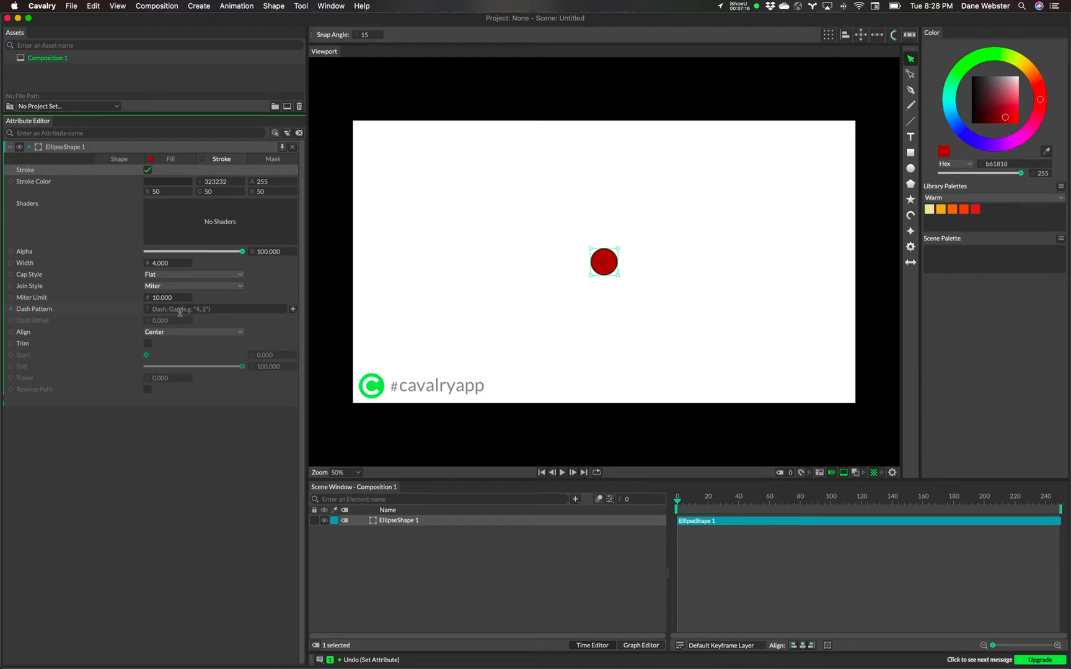
{"action": "left_click", "coordinate": [148, 173]}
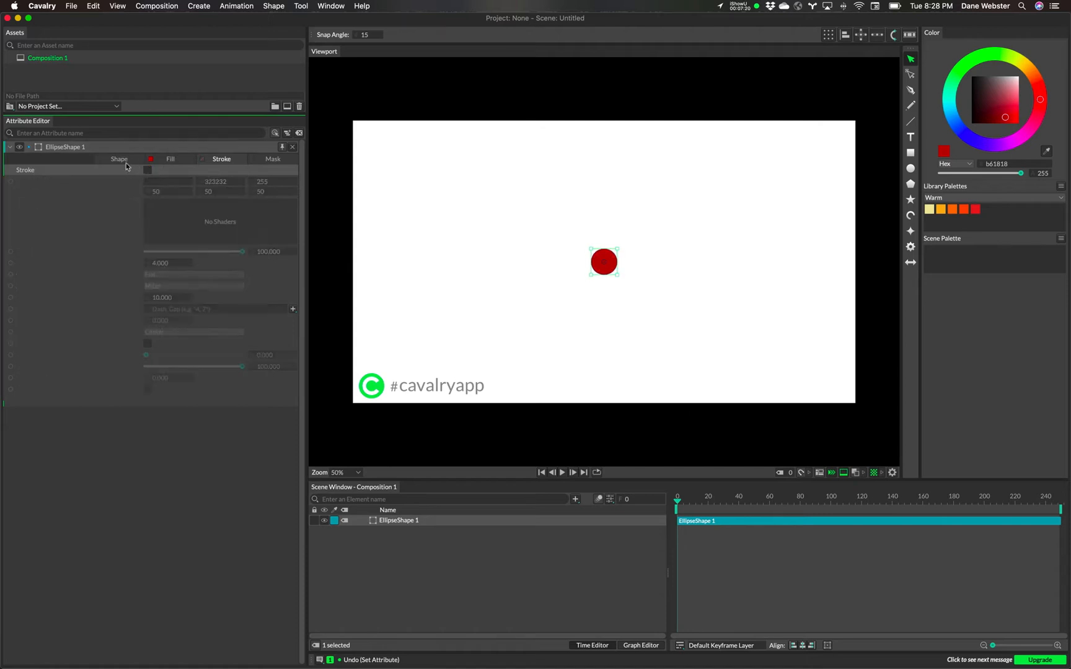
{"action": "left_click", "coordinate": [124, 160]}
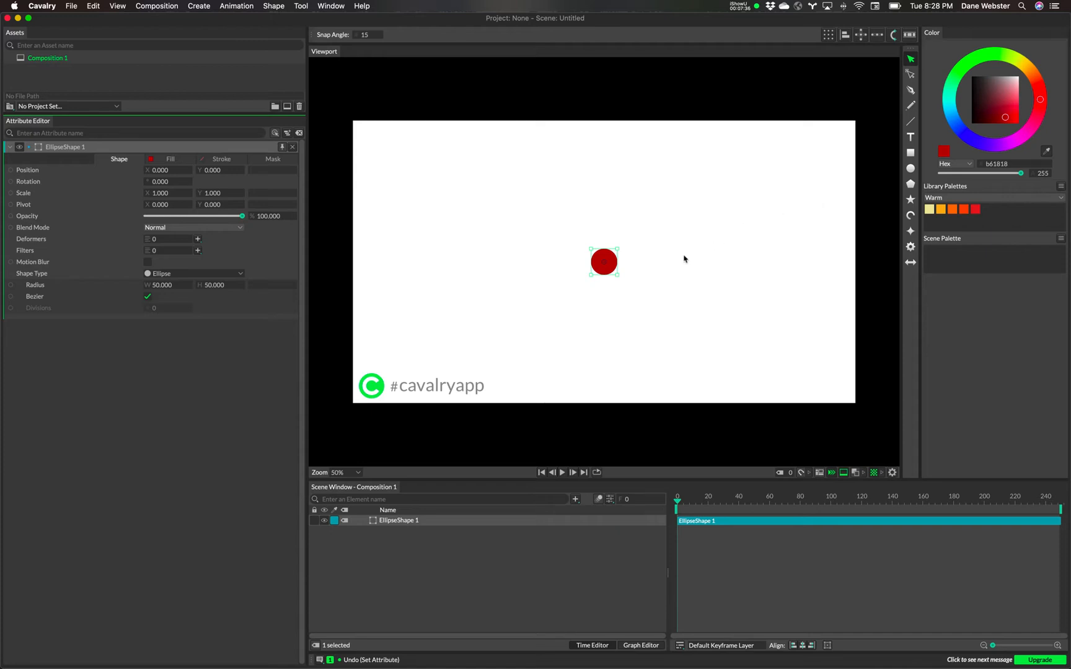
{"action": "left_click", "coordinate": [390, 522]}
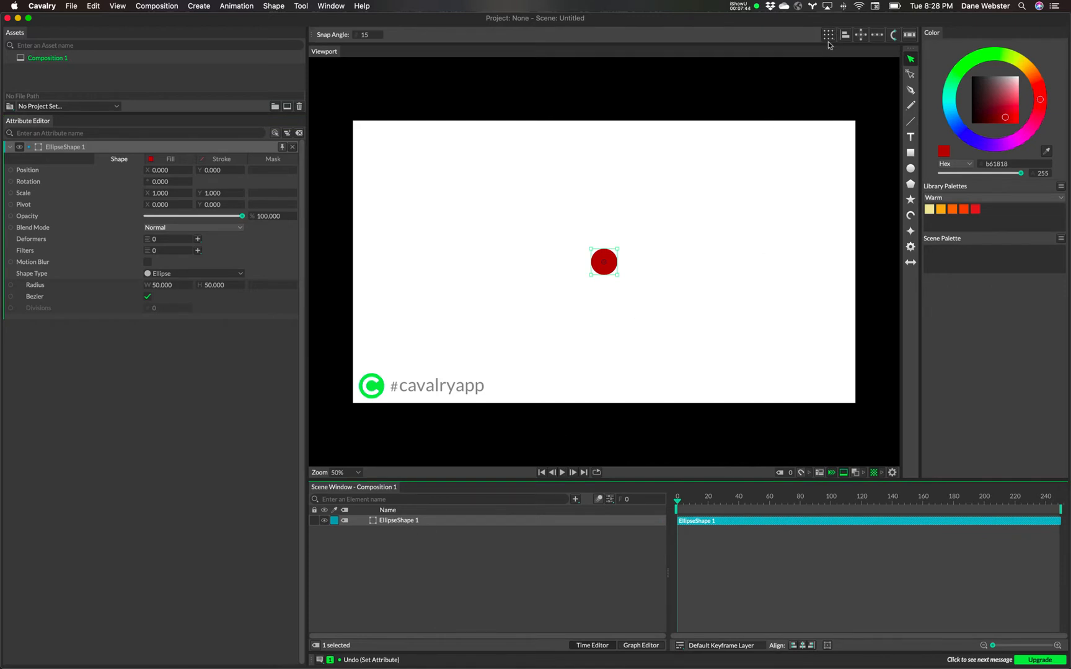
{"action": "left_click", "coordinate": [199, 6]}
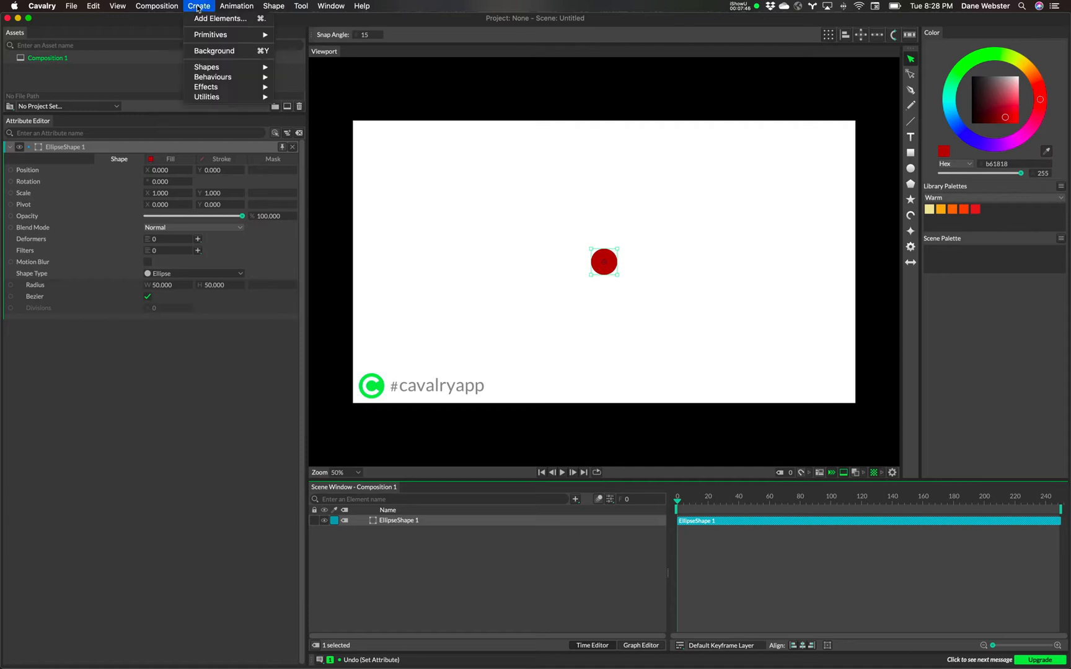
{"action": "mouse_move", "coordinate": [214, 39]}
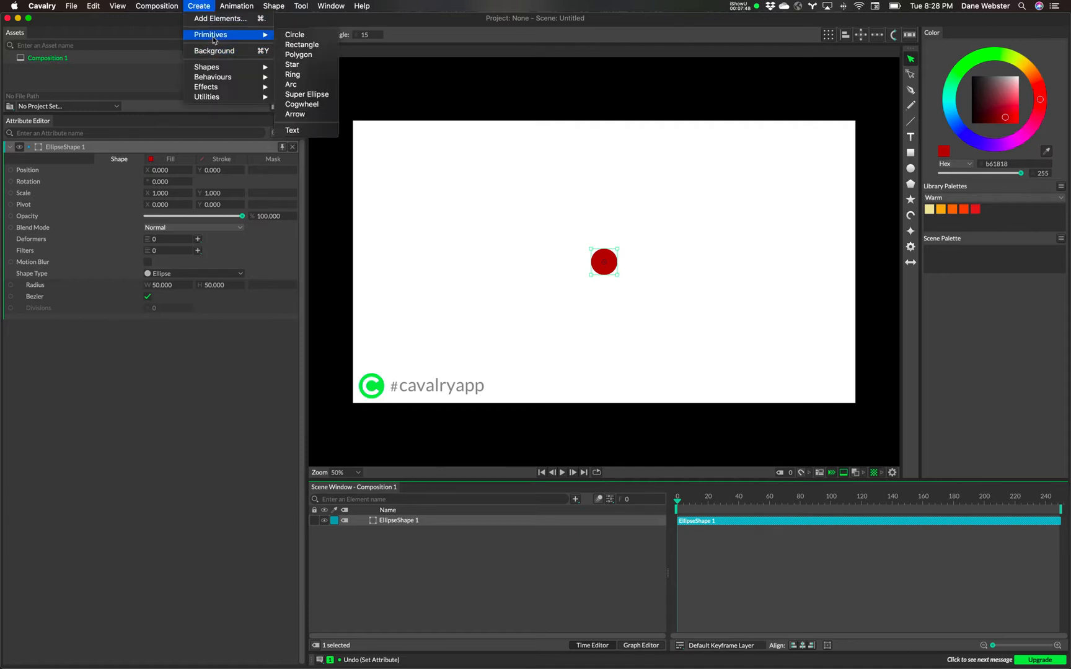
{"action": "mouse_move", "coordinate": [214, 67]}
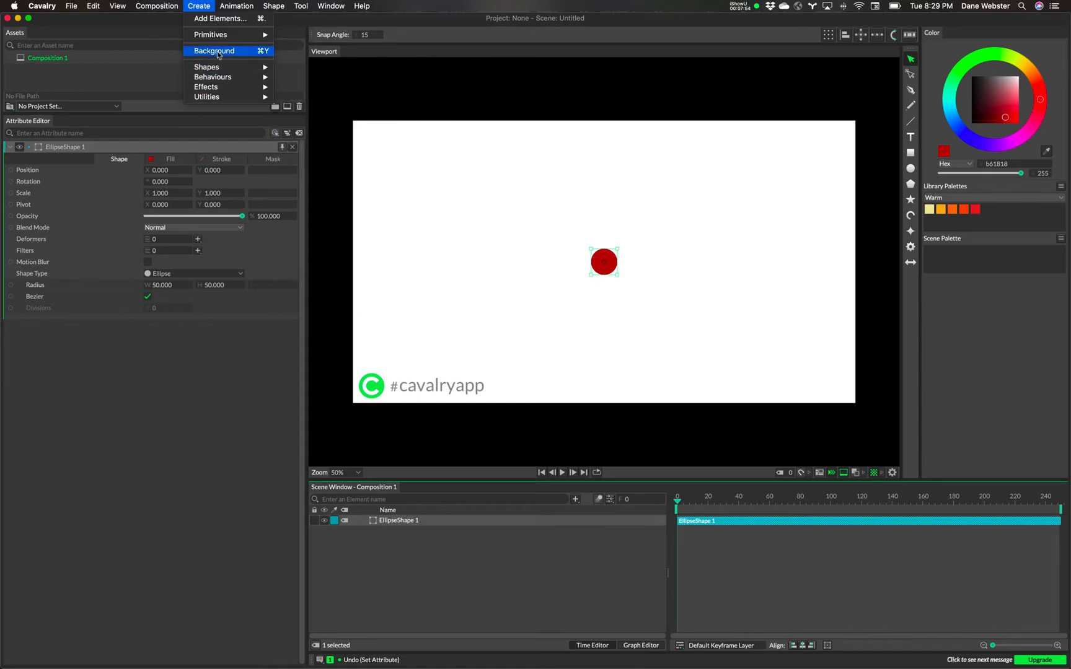
{"action": "mouse_move", "coordinate": [220, 92]}
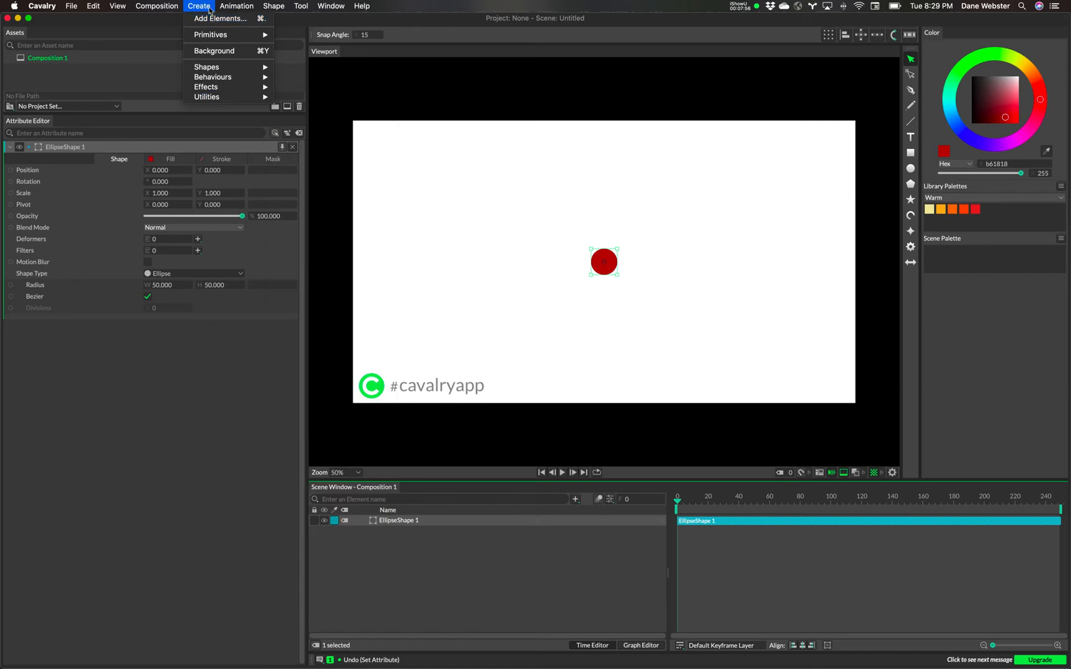
{"action": "left_click", "coordinate": [198, 8]}
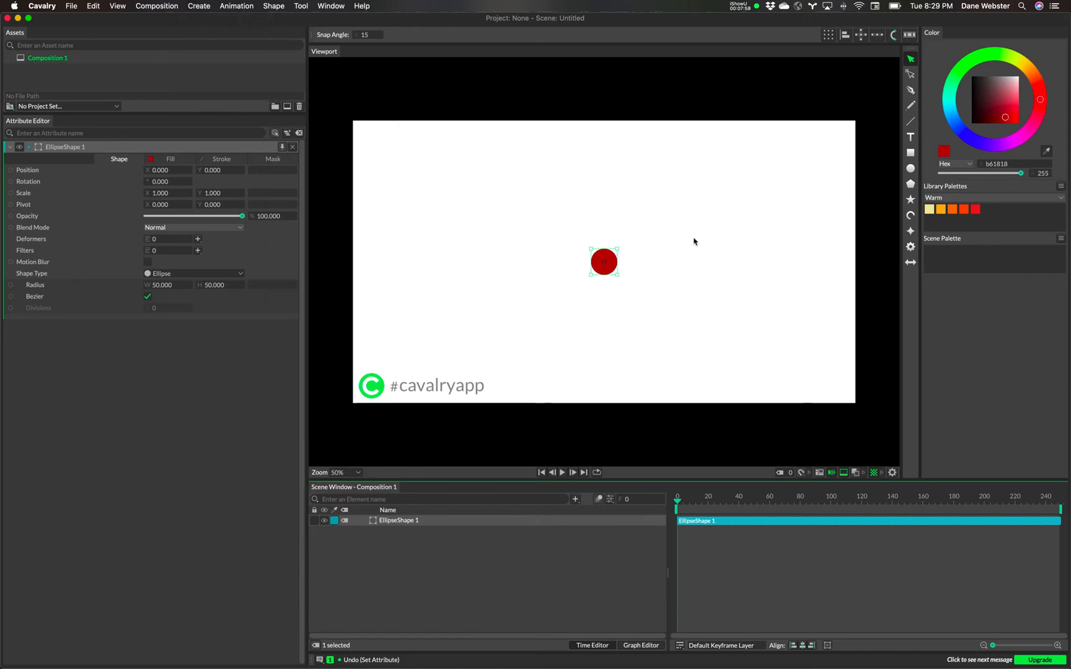
Duplicate the red circle in a grid by applying a Duplicator to it
{"action": "left_click", "coordinate": [828, 35]}
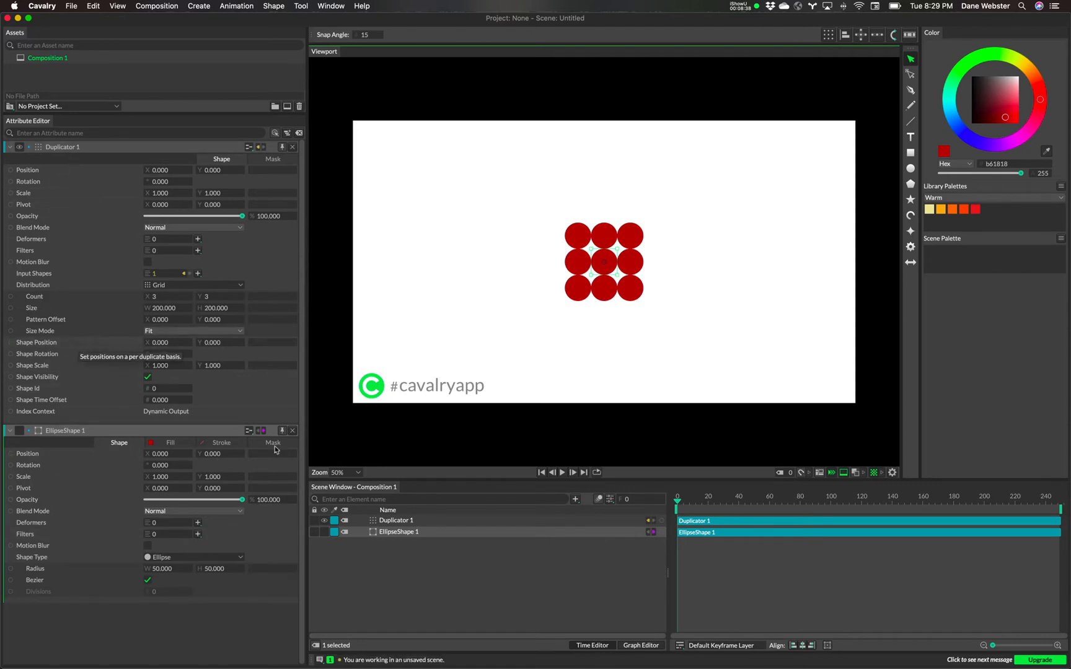
{"action": "left_click", "coordinate": [324, 532]}
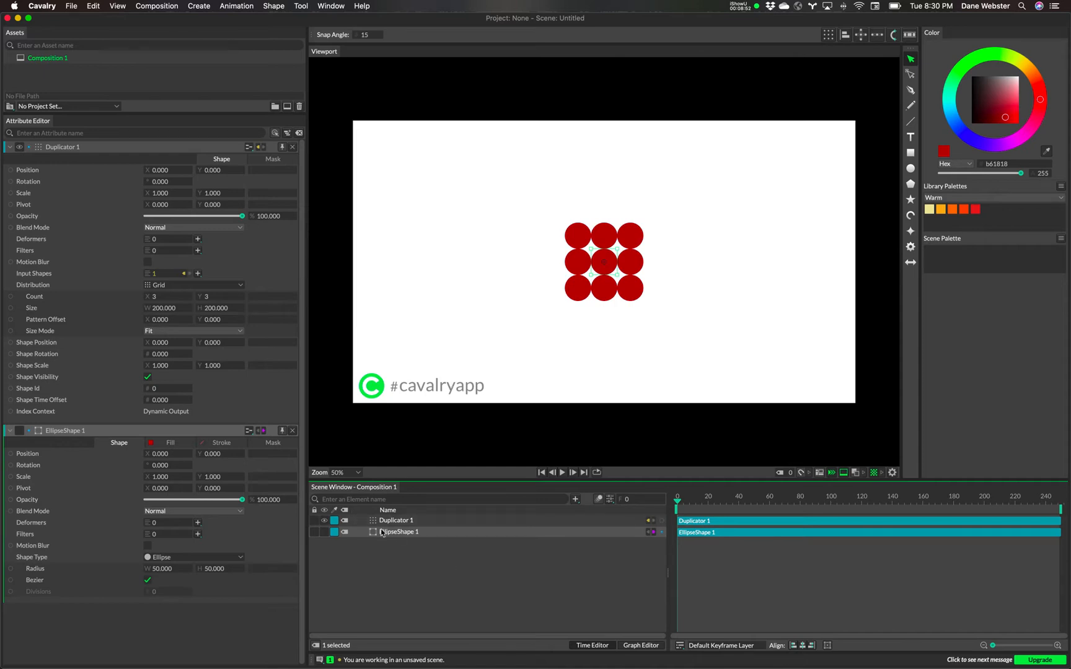
{"action": "left_click", "coordinate": [400, 499]}
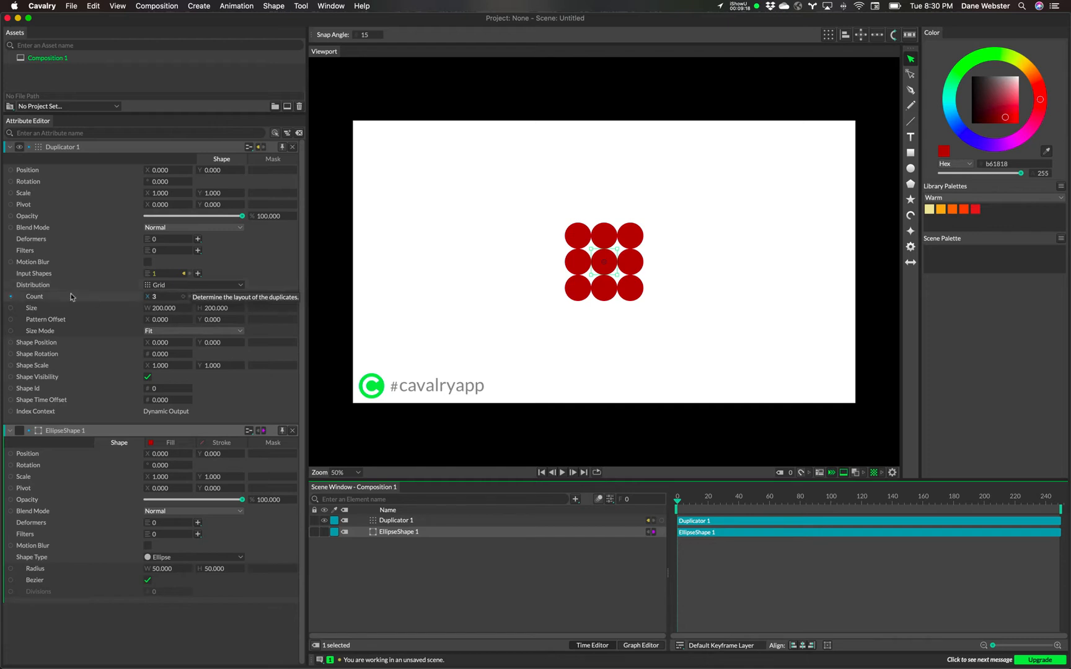
Try the Random, Fibonacci and Linear distributions on the duplicator, and return it to Grid
{"action": "left_click", "coordinate": [240, 286]}
{"action": "left_click", "coordinate": [196, 422]}
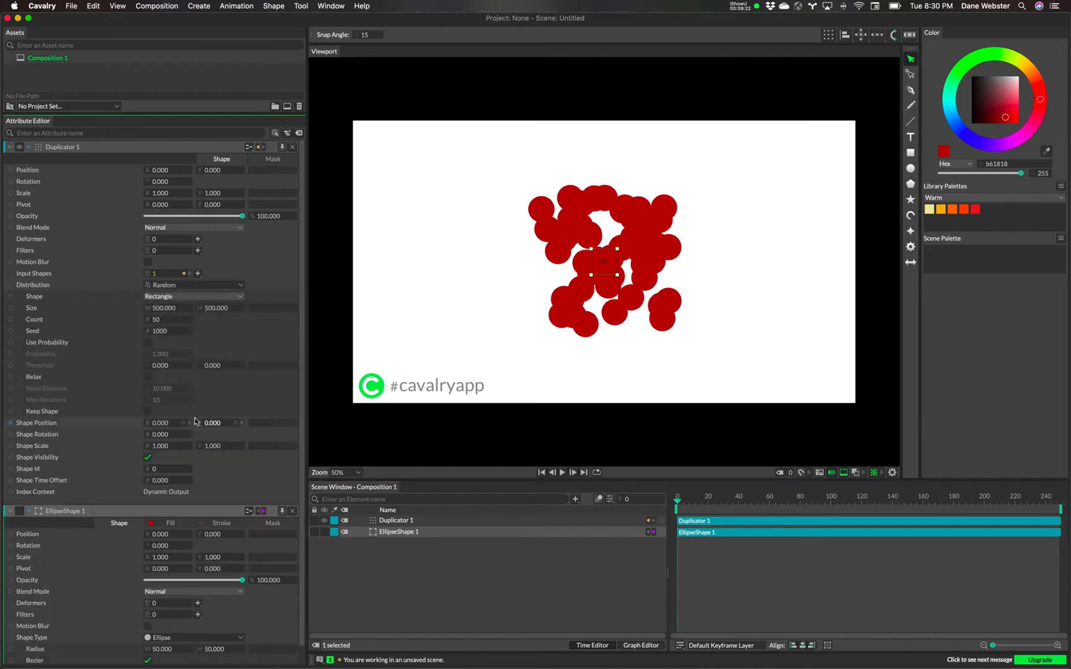
{"action": "left_click", "coordinate": [221, 288]}
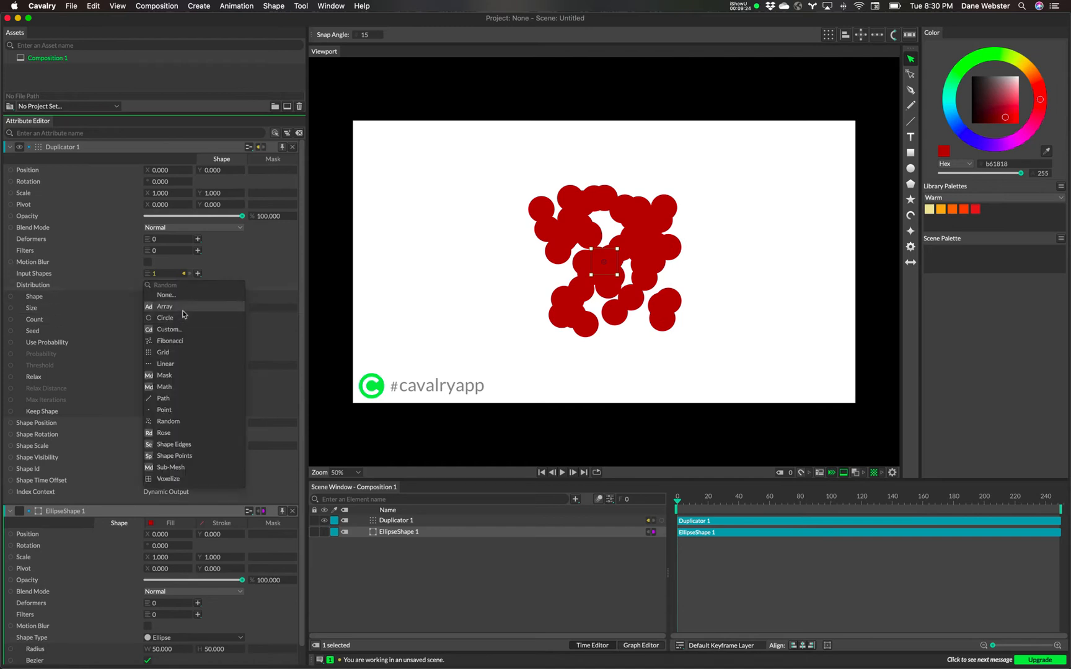
{"action": "left_click", "coordinate": [185, 342]}
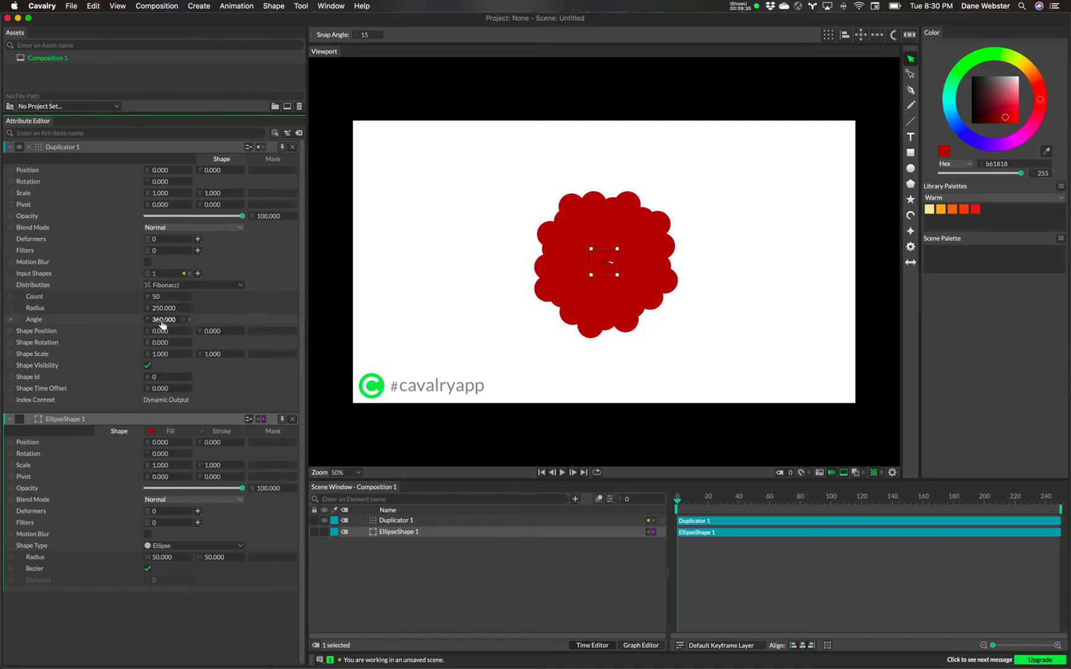
{"action": "left_click", "coordinate": [173, 289]}
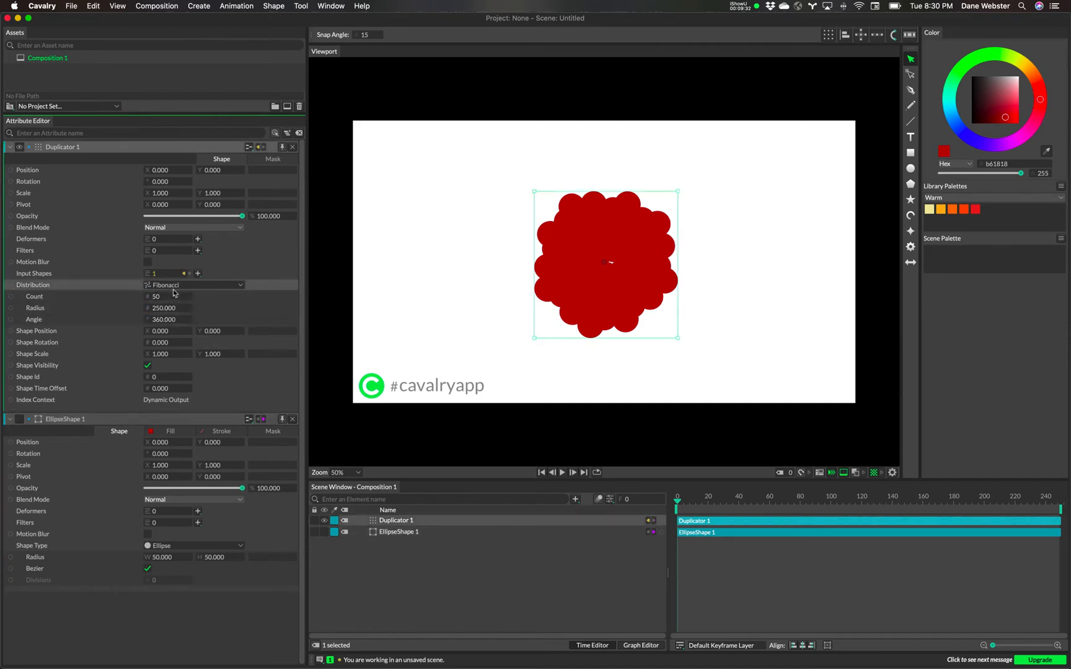
{"action": "left_click", "coordinate": [173, 288]}
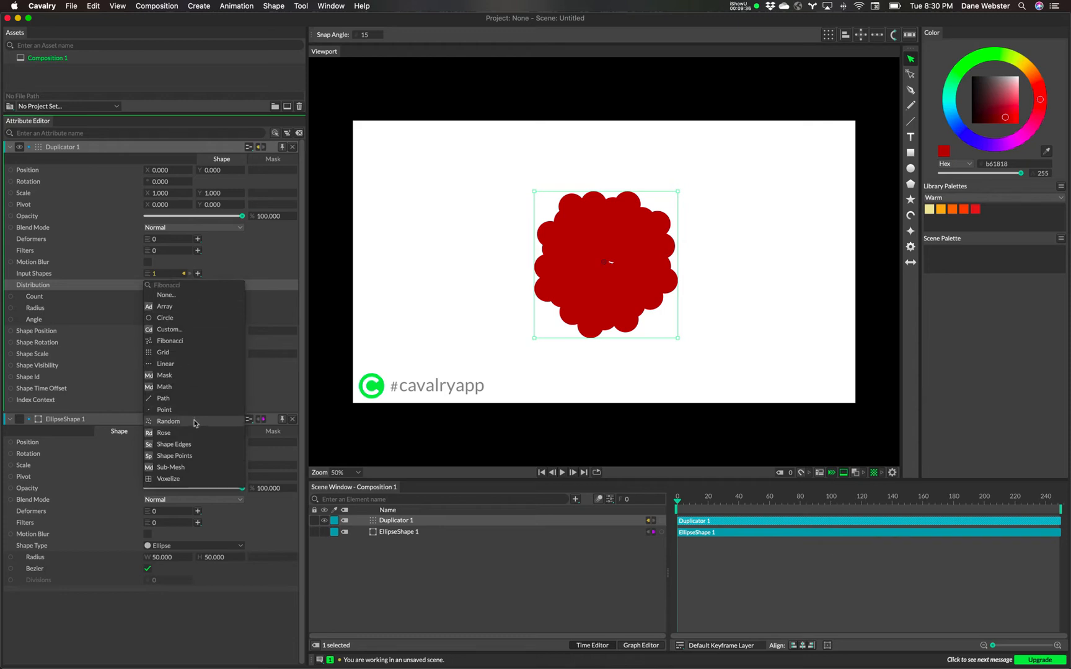
{"action": "left_click", "coordinate": [180, 365]}
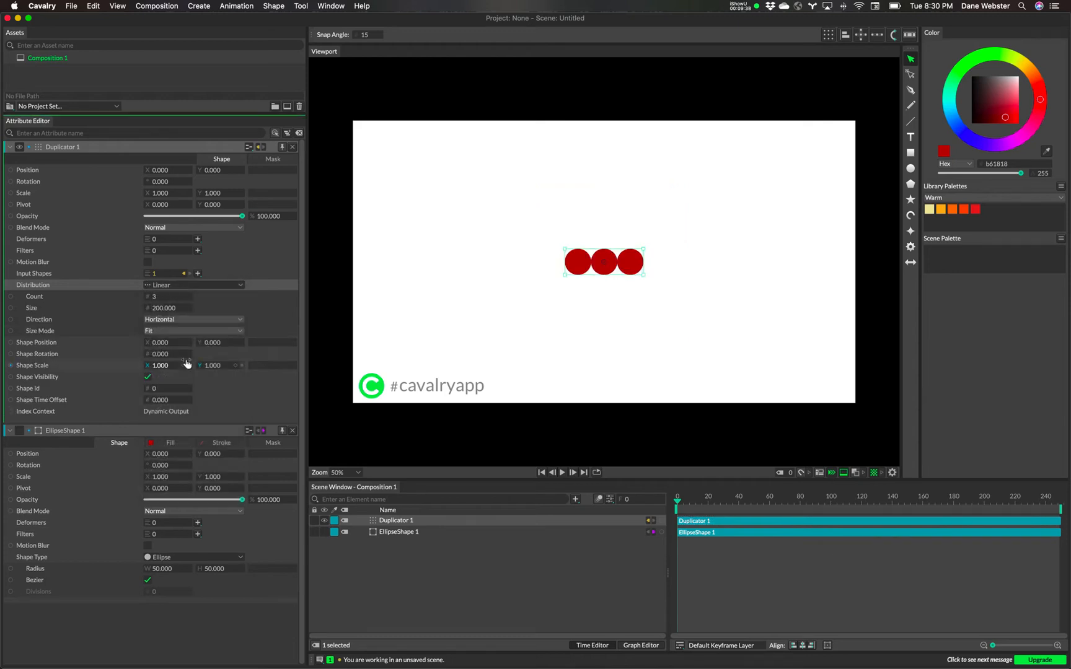
{"action": "left_click", "coordinate": [195, 286]}
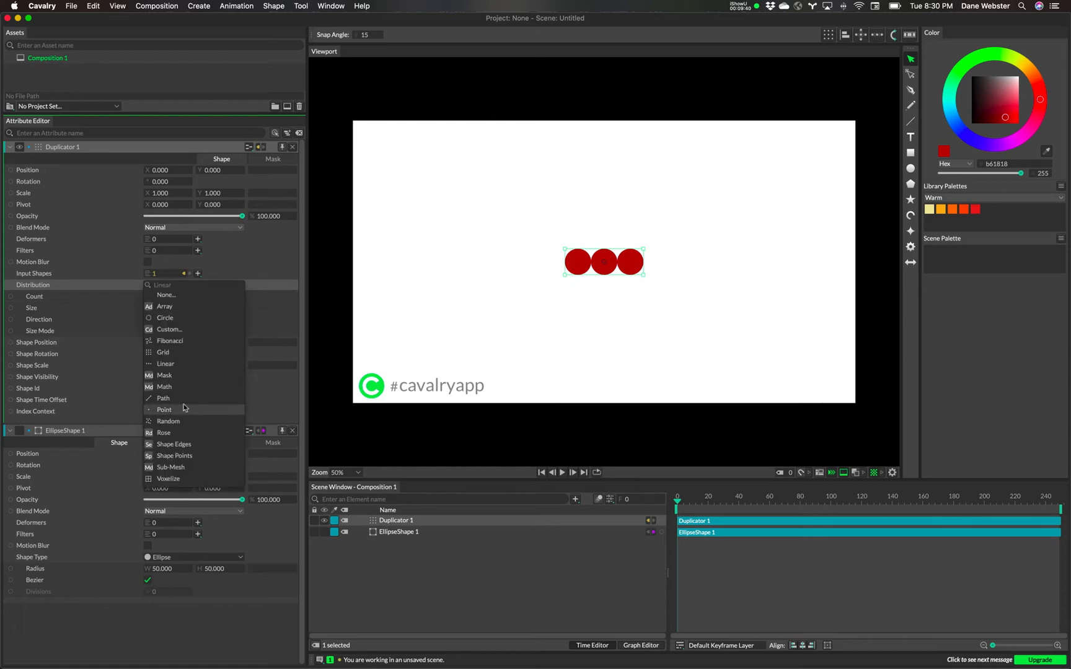
{"action": "left_click", "coordinate": [178, 352]}
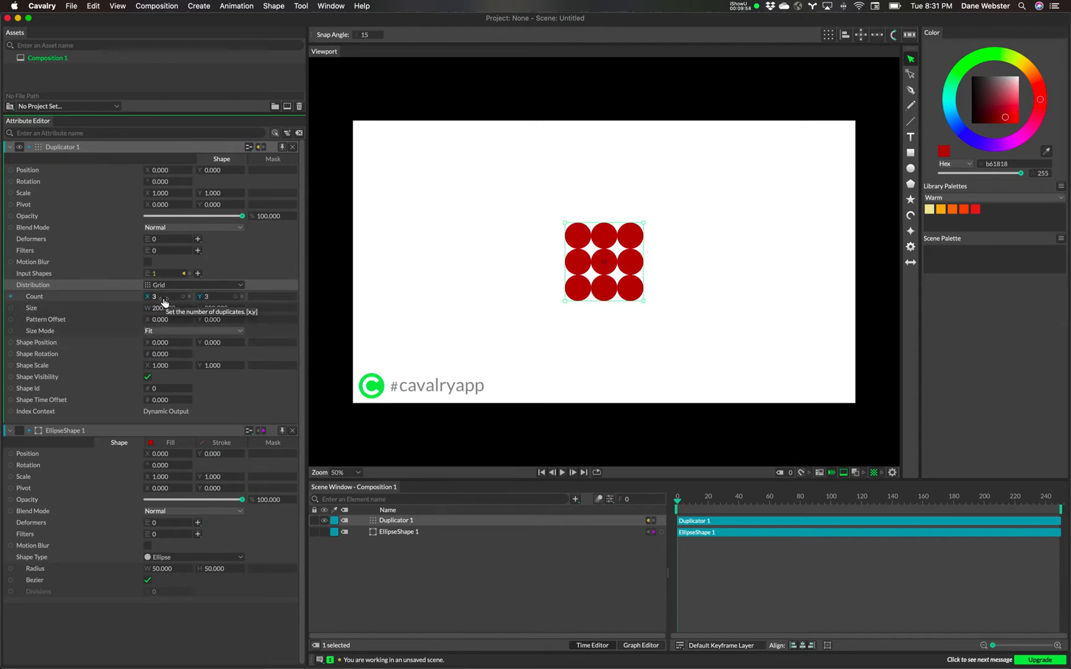
Set the duplicator grid's horizontal count to 5 and enlarge its size to 400 by 307
{"action": "left_click_drag", "start_coordinate": [164, 301], "coordinate": [163, 302]}
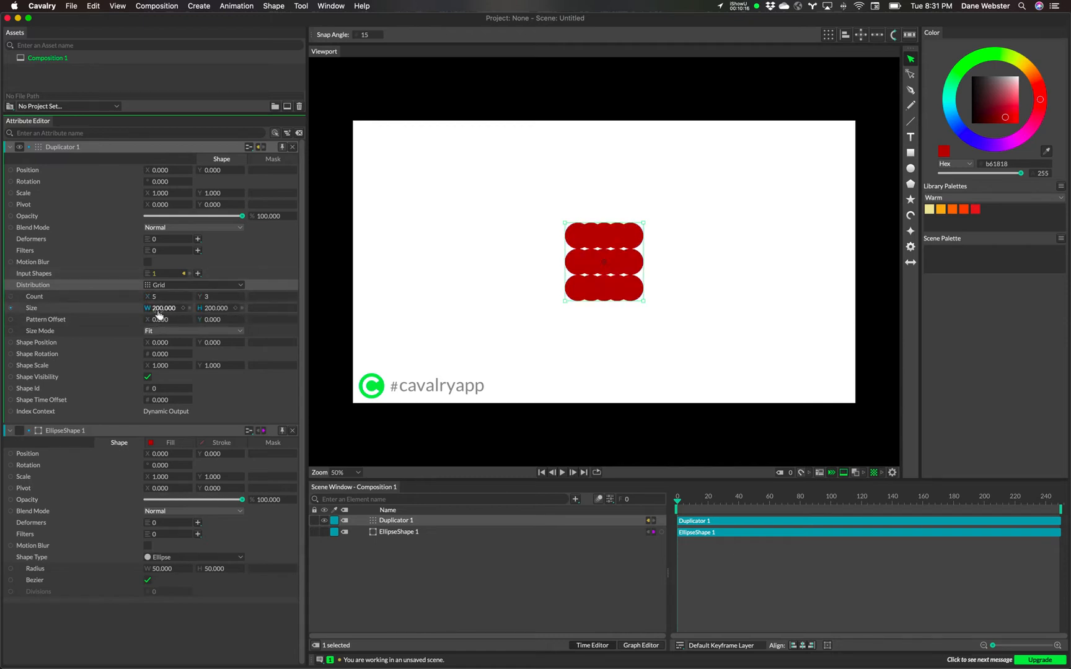
{"action": "left_click_drag", "start_coordinate": [158, 310], "coordinate": [269, 307]}
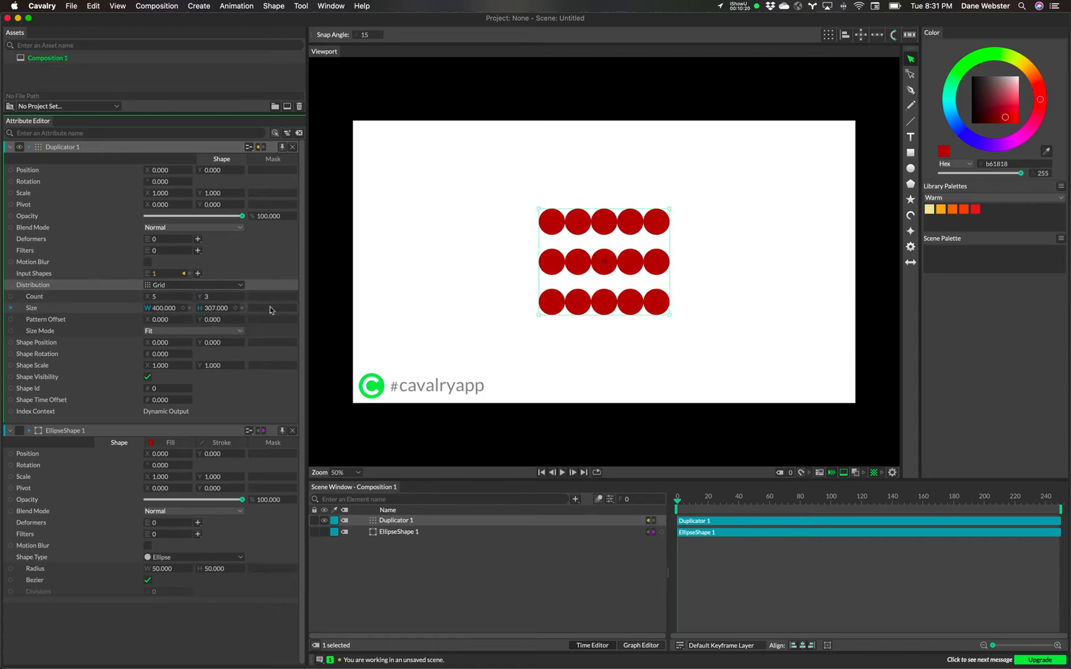
Fill the composition with circles by setting the grid to Step size mode, a size of 100 by 100 and a count of 20 by 11
{"action": "left_click", "coordinate": [179, 332]}
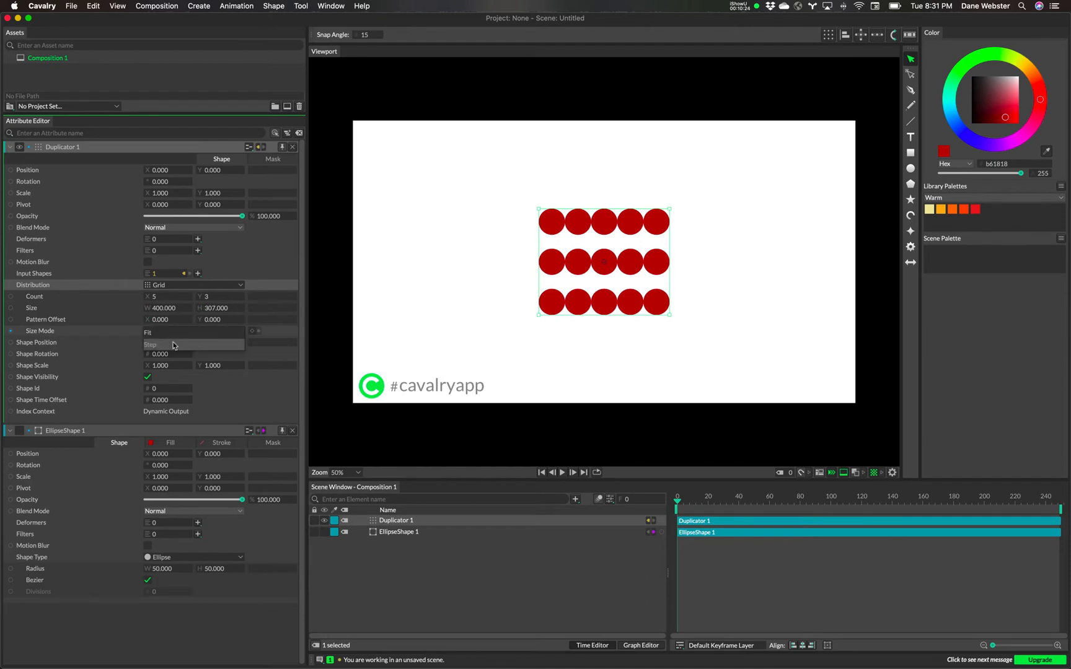
{"action": "left_click", "coordinate": [173, 346]}
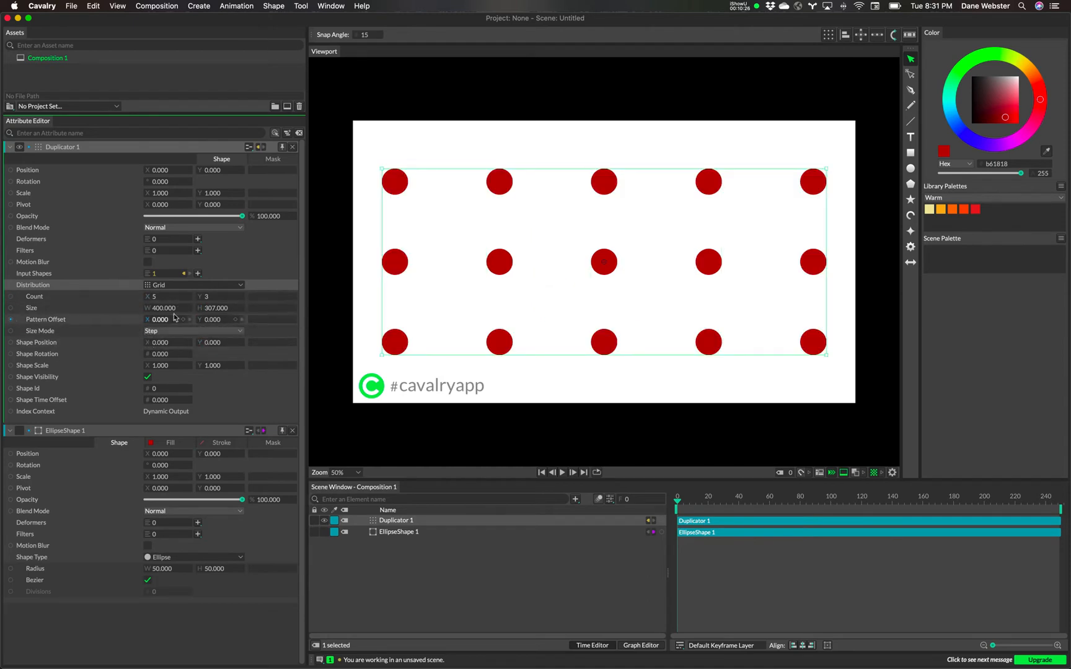
{"action": "left_click_drag", "start_coordinate": [167, 313], "coordinate": [8, 335]}
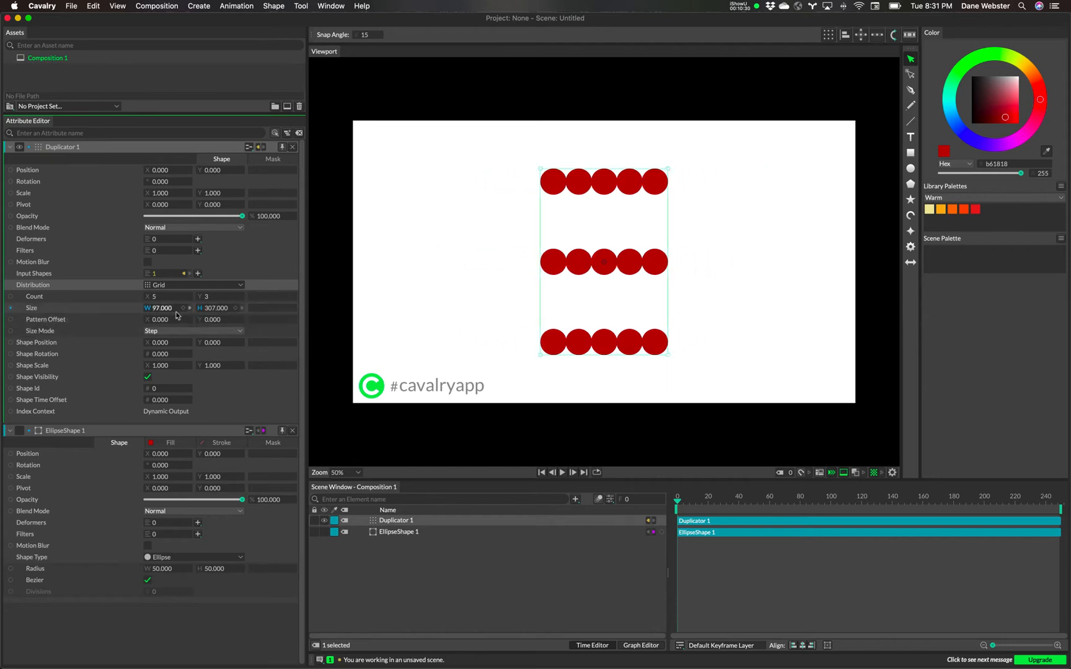
{"action": "type", "text": "100"}
{"action": "key", "text": "Return"}
{"action": "left_click", "coordinate": [210, 308]}
{"action": "type", "text": "1"}
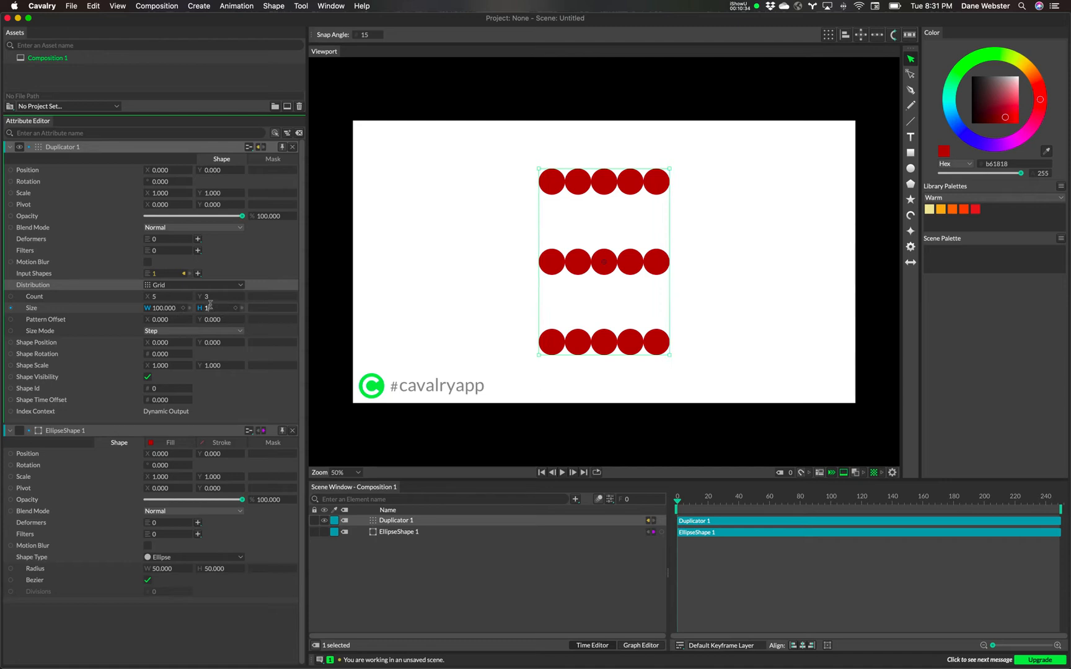
{"action": "type", "text": "00"}
{"action": "key", "text": "Return"}
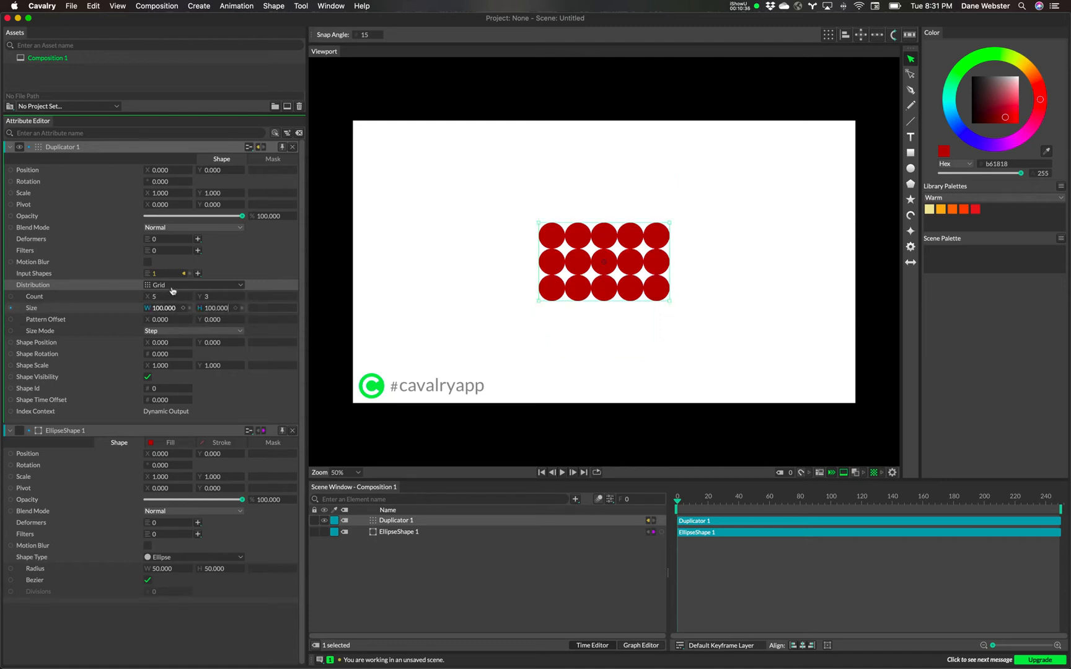
{"action": "left_click_drag", "start_coordinate": [160, 298], "coordinate": [210, 303]}
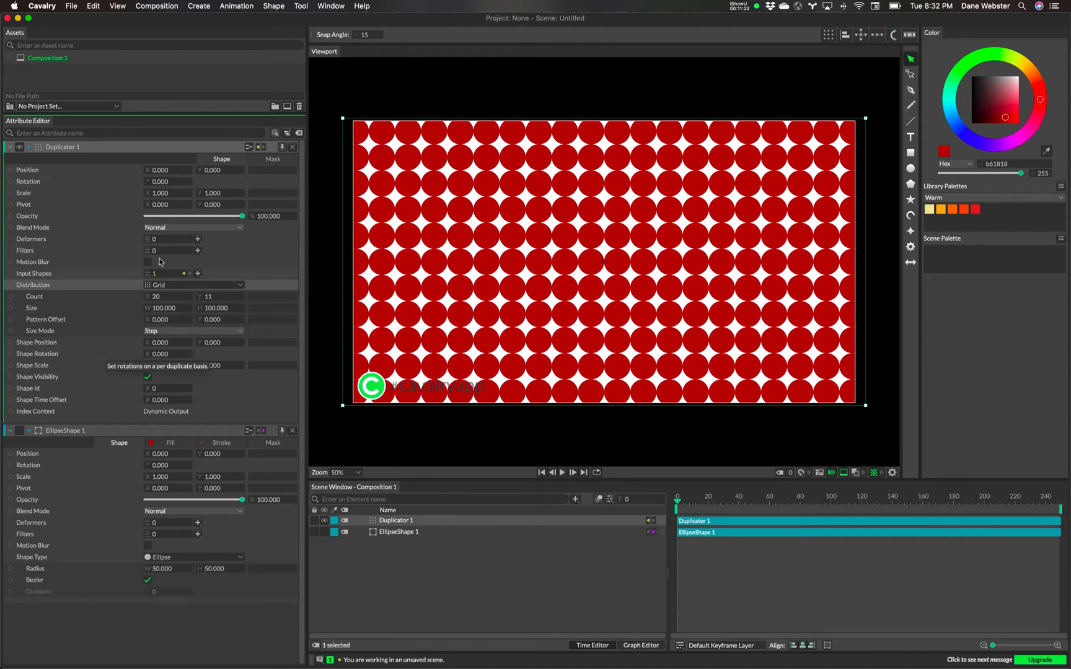
Review the duplicator's available distributions and the shape connected to its Input Shapes, and clear the selection
{"action": "left_click", "coordinate": [192, 285]}
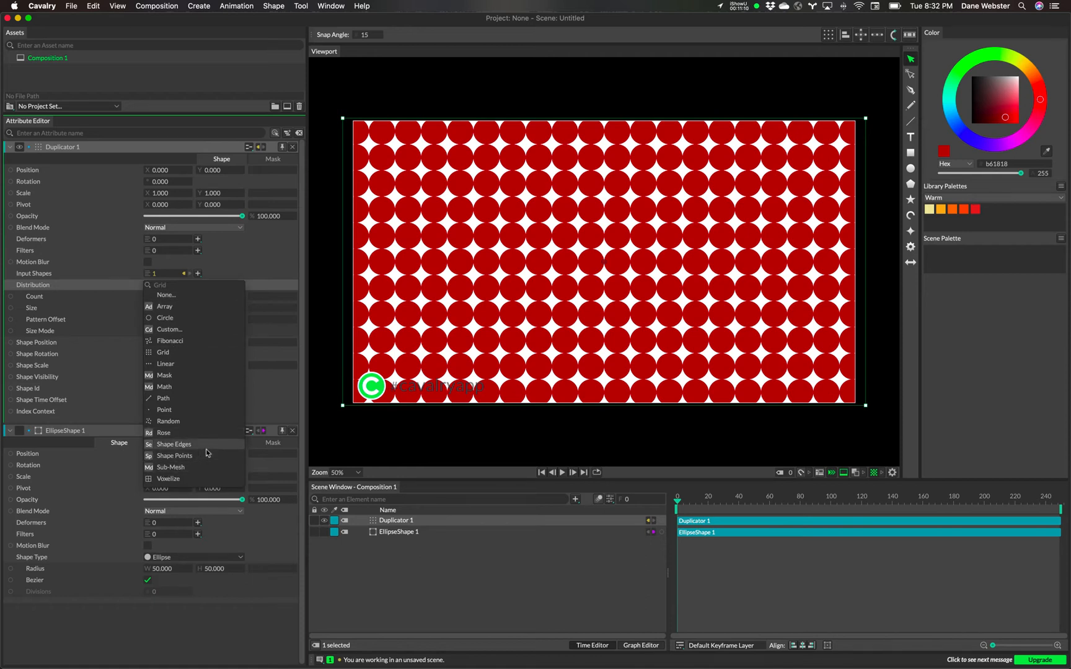
{"action": "left_click", "coordinate": [276, 391]}
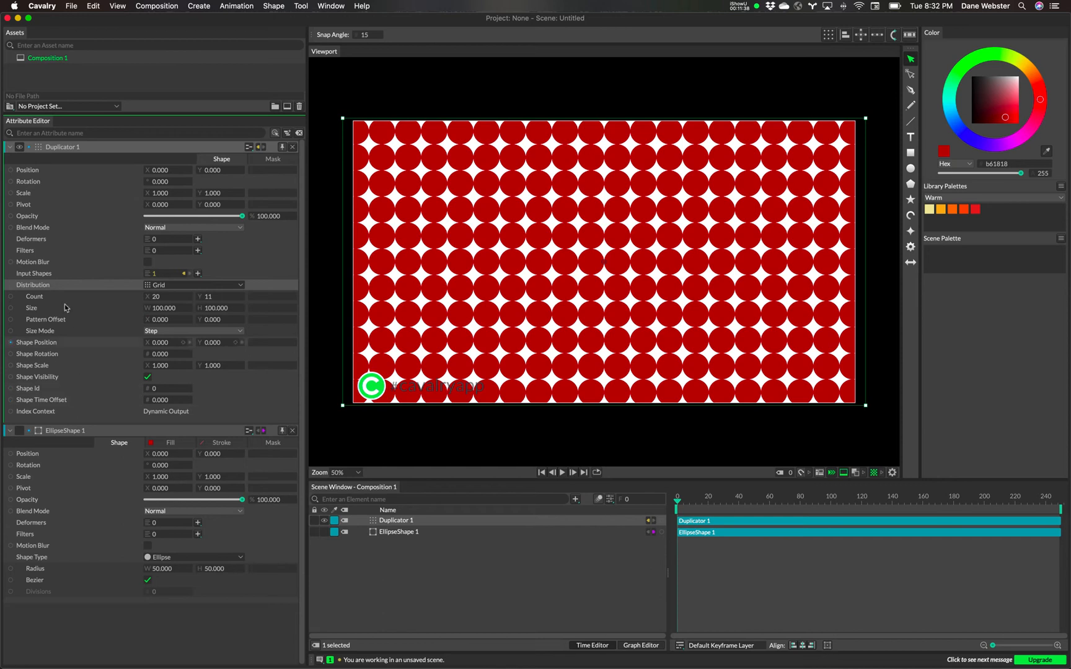
{"action": "left_click", "coordinate": [184, 276]}
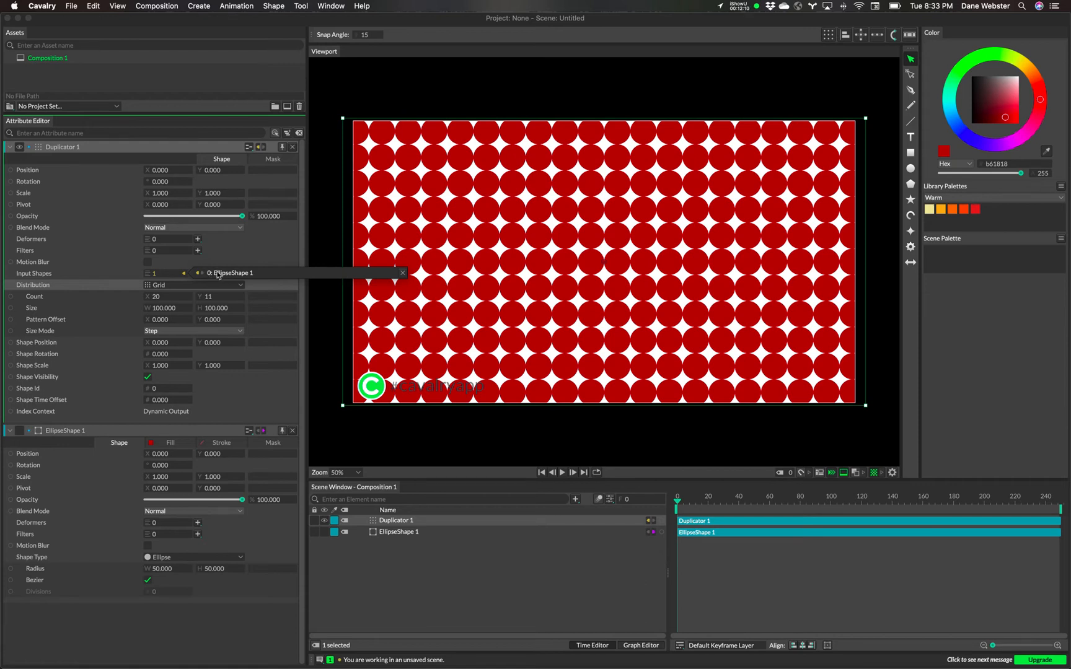
{"action": "left_click", "coordinate": [426, 602]}
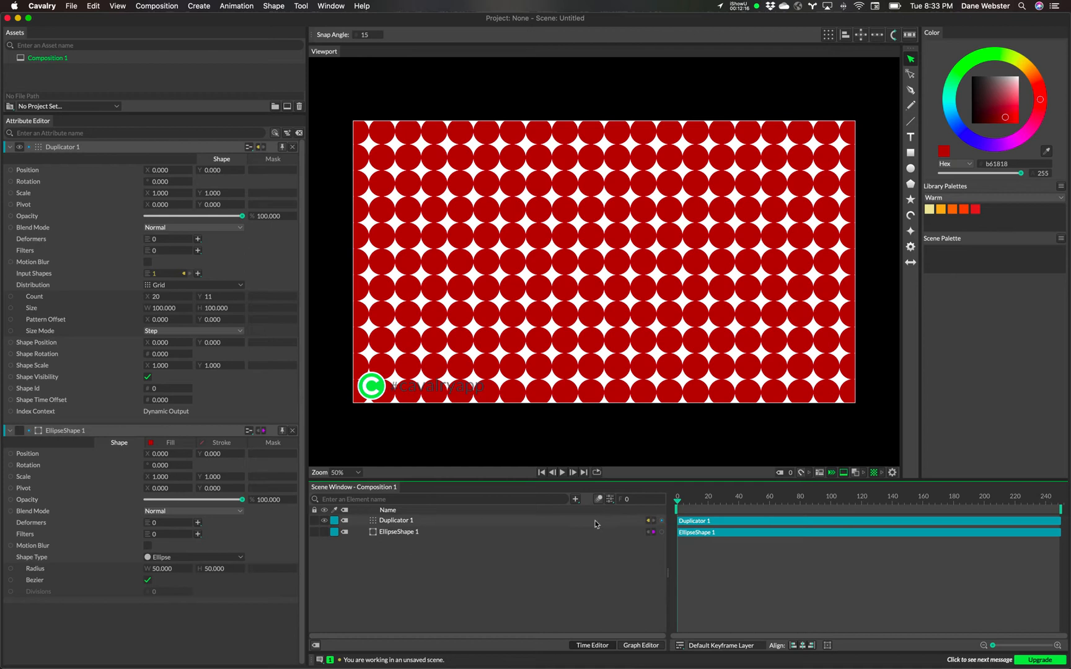
Add a star shape to the composition and set its fill colour to black 000000
{"action": "left_click", "coordinate": [910, 201]}
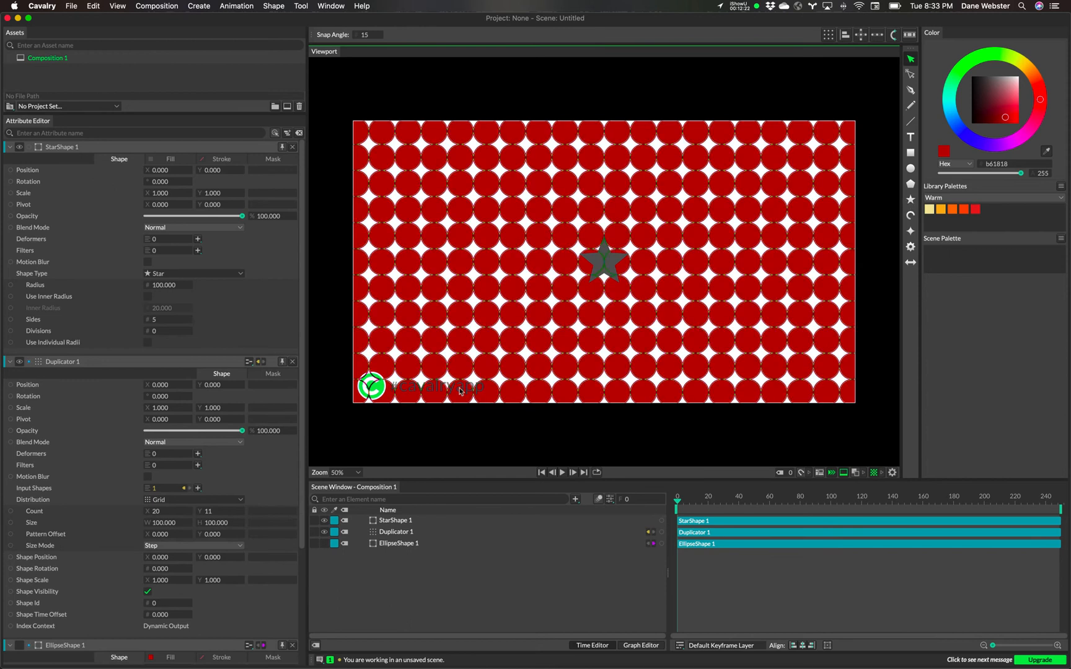
{"action": "left_click", "coordinate": [170, 160]}
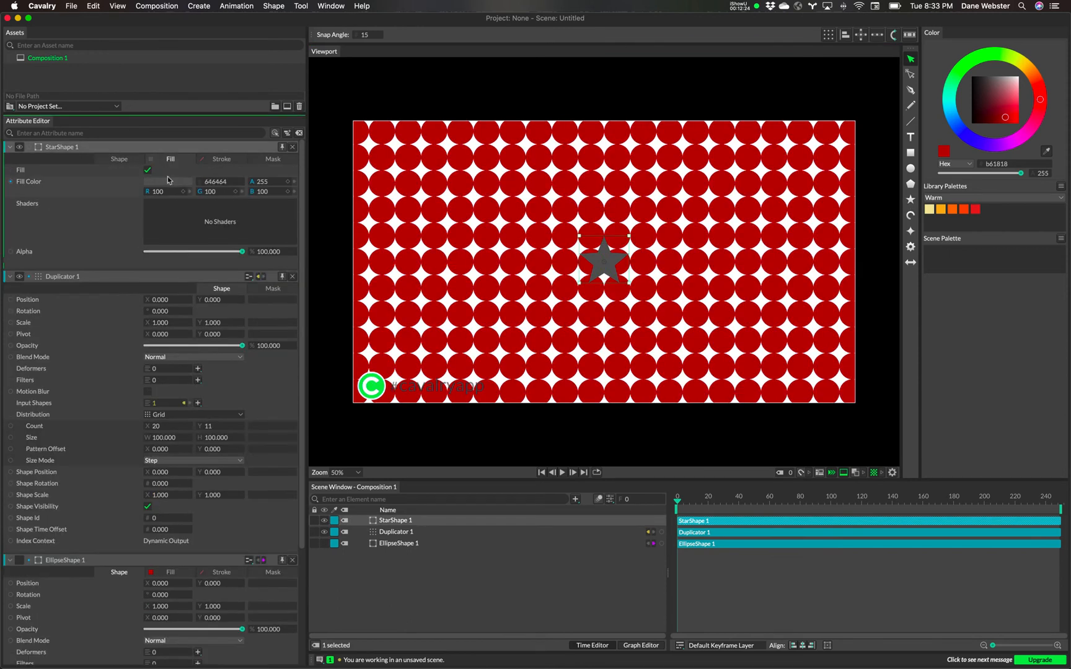
{"action": "left_click", "coordinate": [164, 183]}
{"action": "left_click_drag", "start_coordinate": [158, 109], "coordinate": [136, 126]}
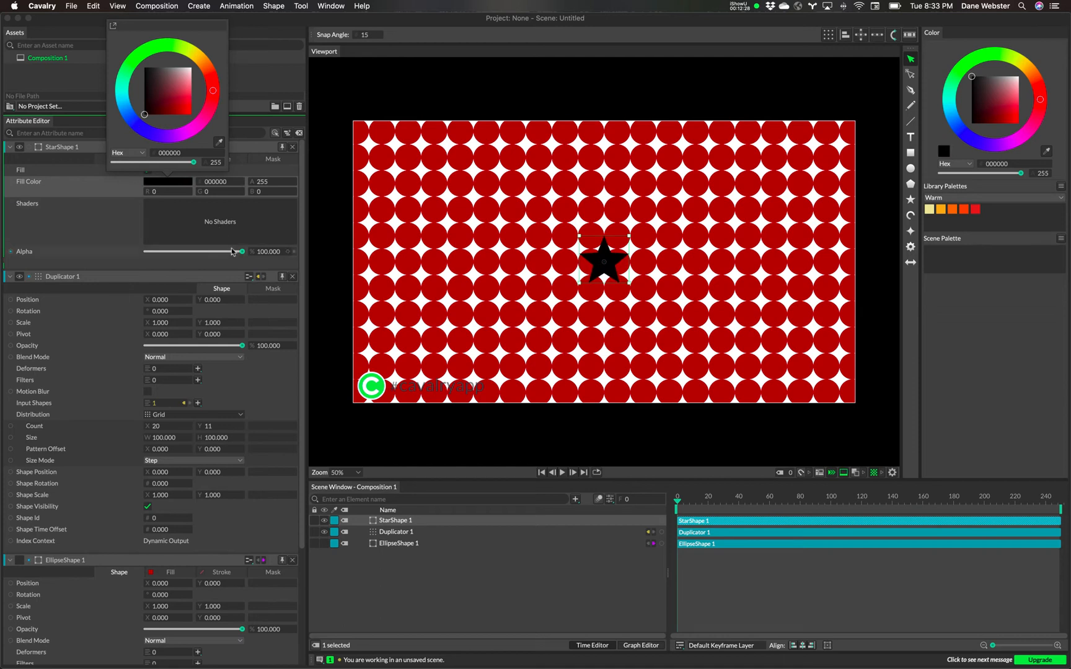
{"action": "left_click", "coordinate": [474, 599]}
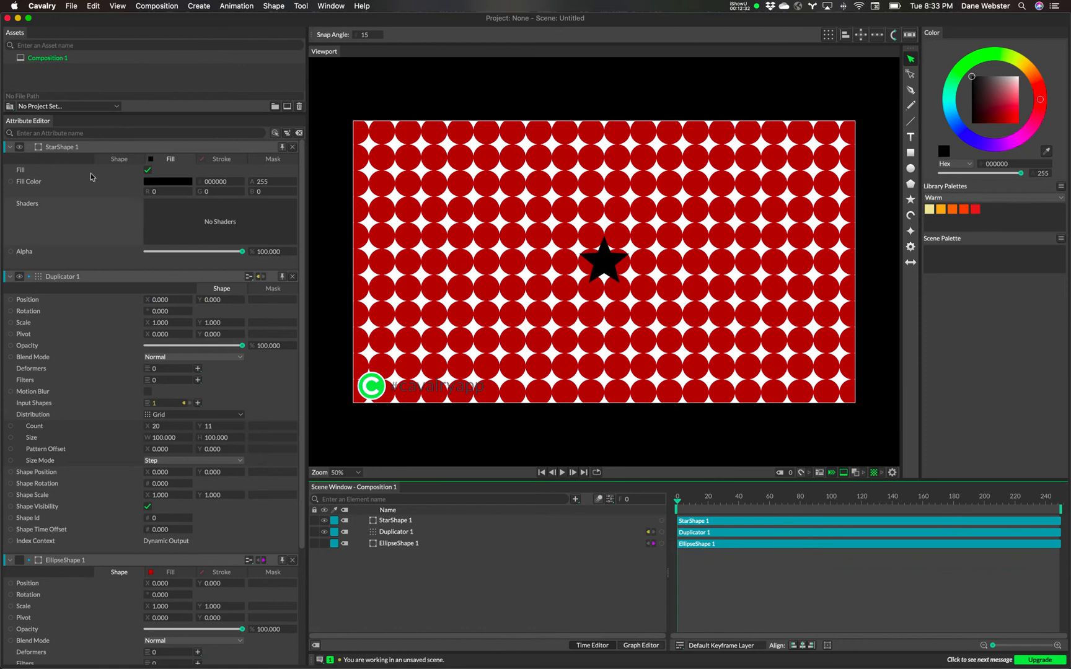
Reduce the star's radius to 51 in its shape attributes
{"action": "left_click", "coordinate": [114, 159]}
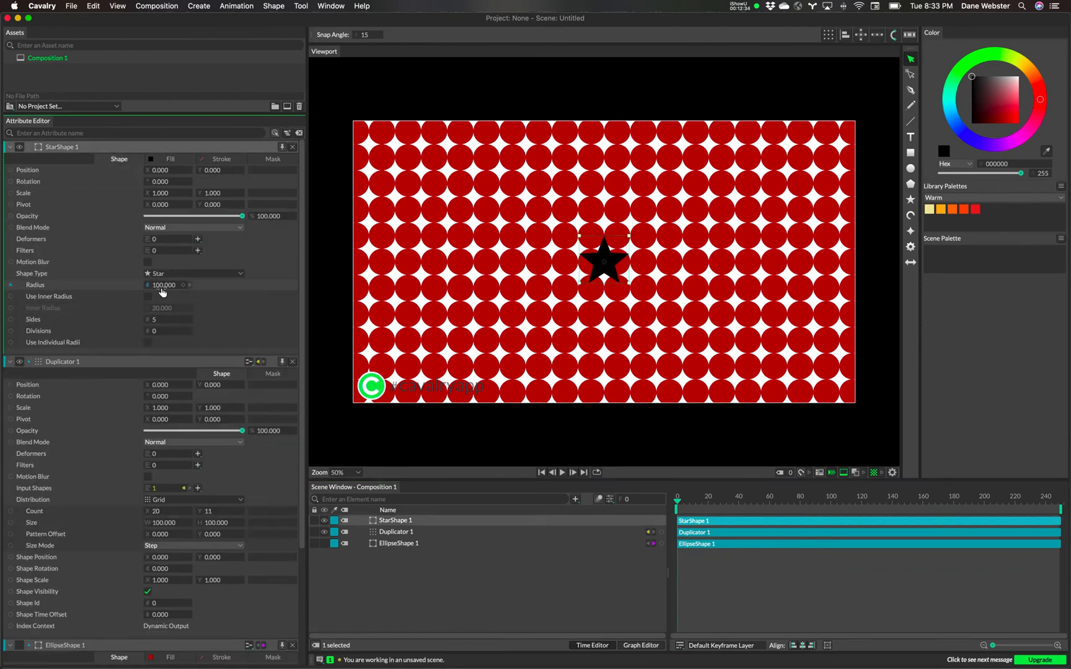
{"action": "left_click_drag", "start_coordinate": [160, 287], "coordinate": [136, 293]}
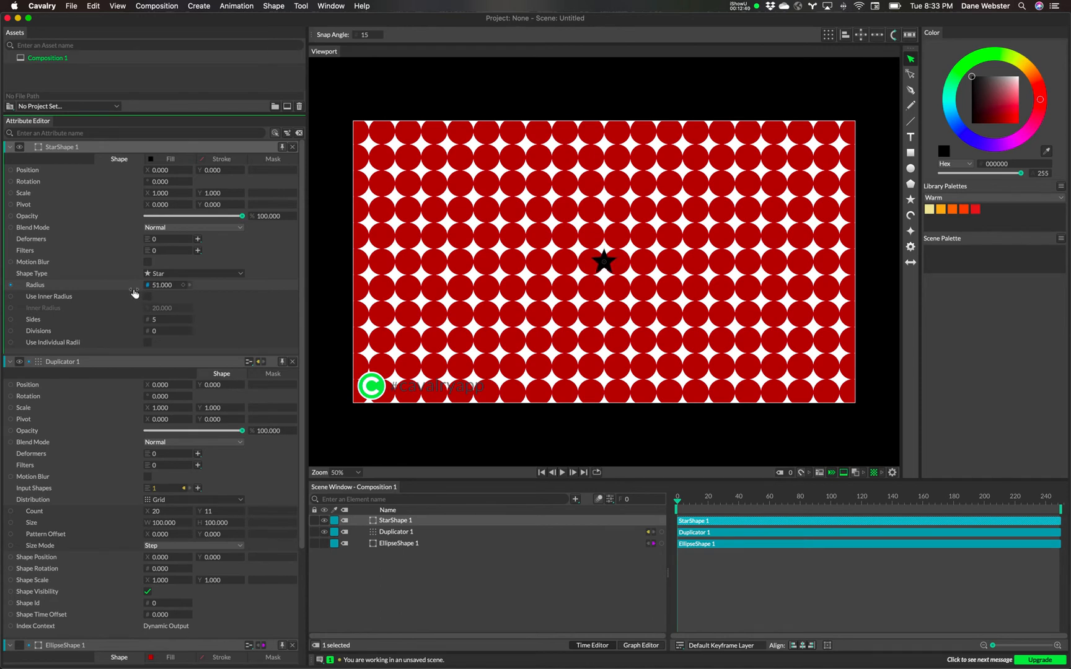
Set the star's radius to 50 and look through the loaded star, duplicator and ellipse attributes
{"action": "left_click_drag", "start_coordinate": [134, 292], "coordinate": [135, 292]}
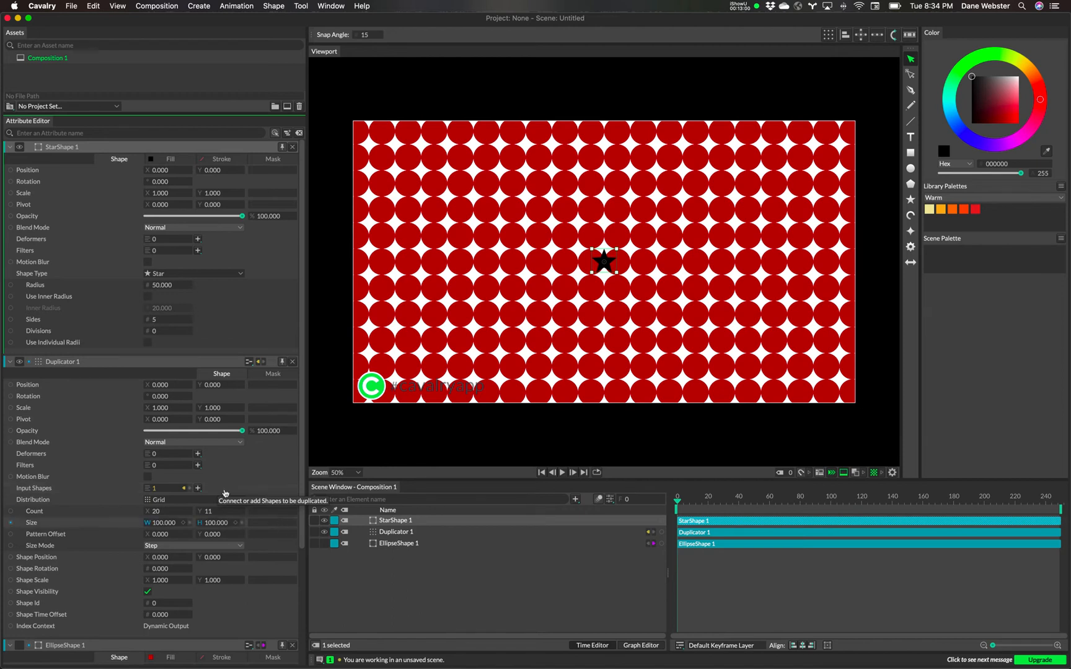
{"action": "scroll", "coordinate": [169, 485], "scroll_direction": "down", "scroll_amount": 5}
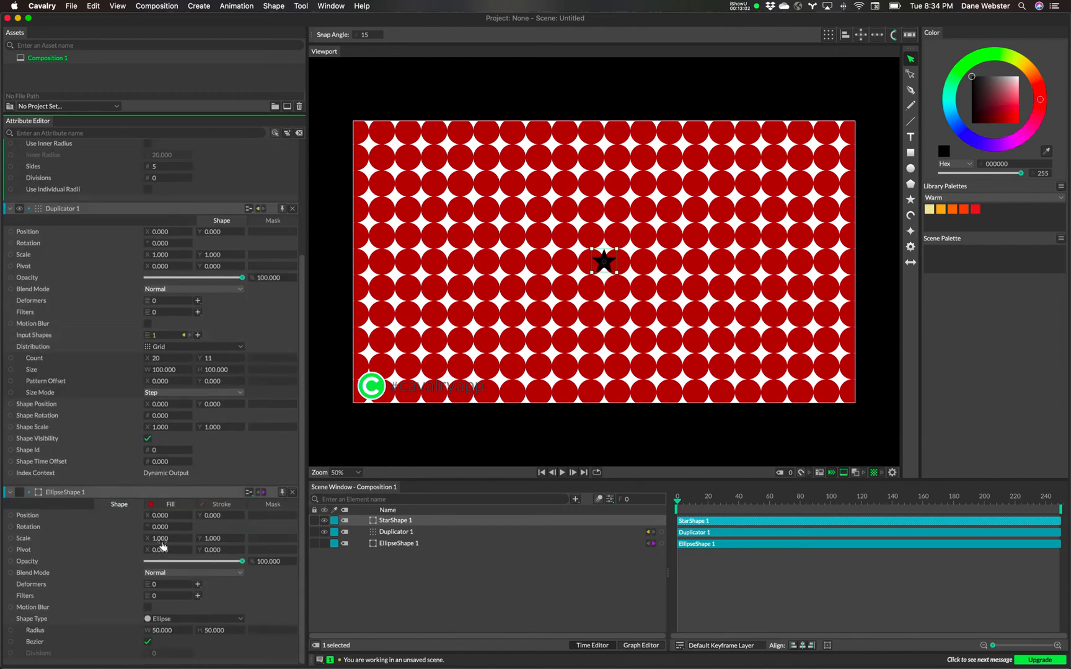
{"action": "scroll", "coordinate": [139, 212], "scroll_direction": "up", "scroll_amount": 5}
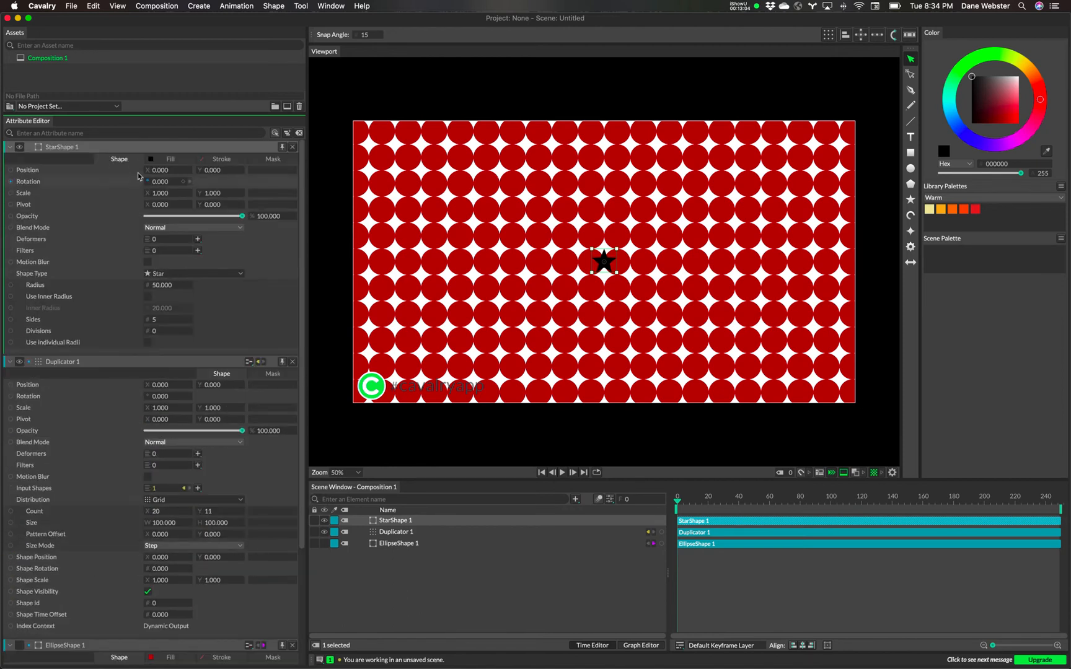
{"action": "scroll", "coordinate": [186, 361], "scroll_direction": "down", "scroll_amount": 5}
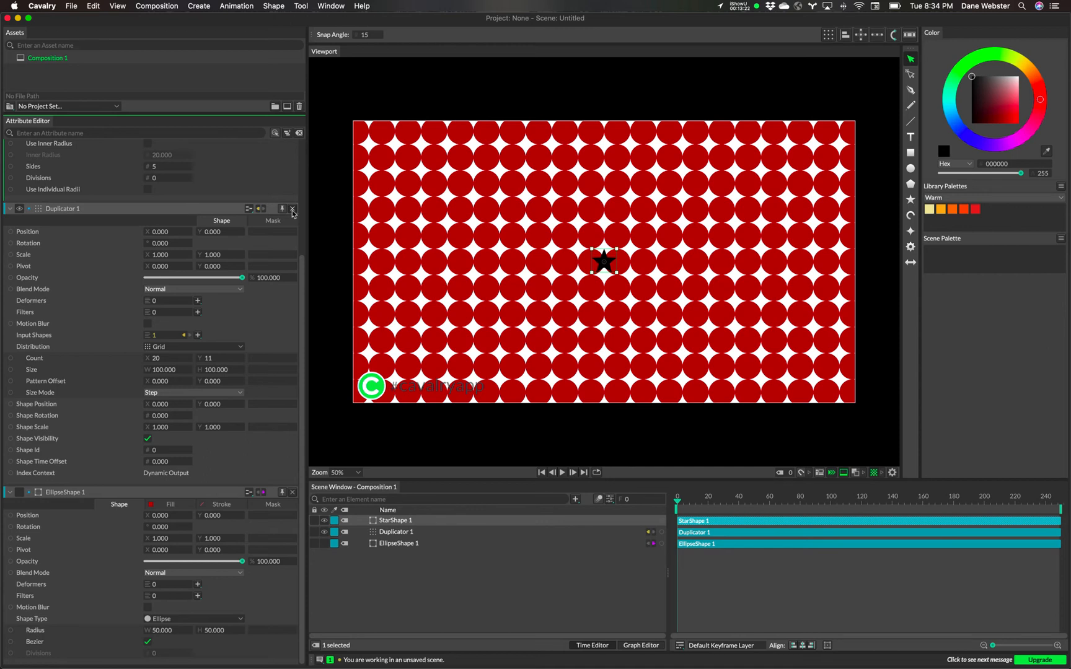
{"action": "scroll", "coordinate": [295, 192], "scroll_direction": "up", "scroll_amount": 5}
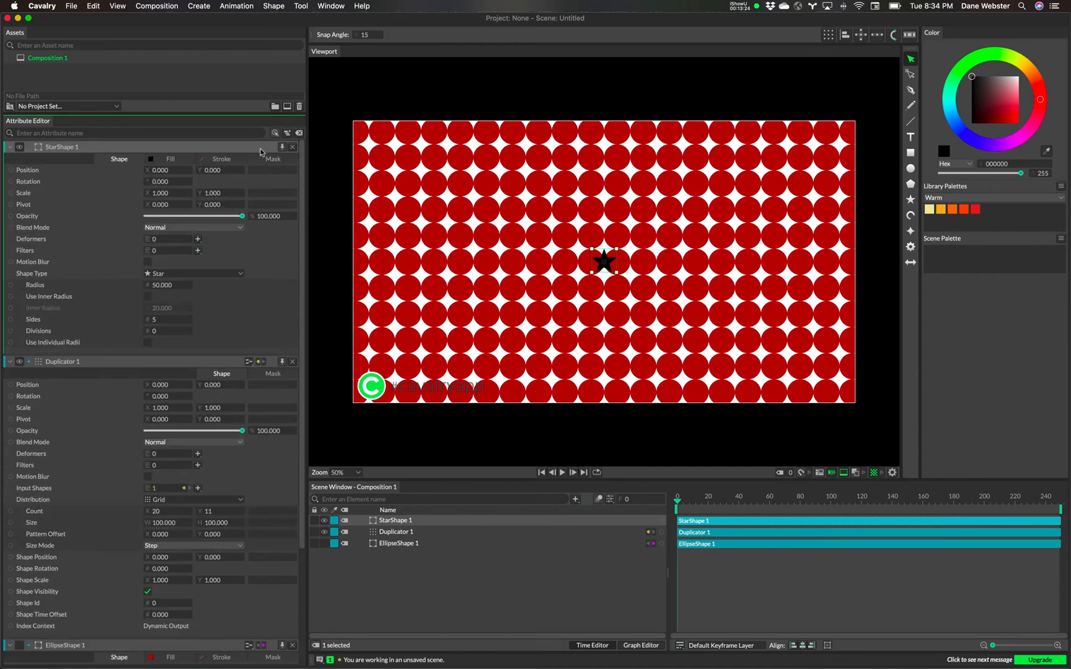
Unload the star, ellipse and duplicator attributes so that the Attribute Editor is empty, and undo the last selection change
{"action": "left_click", "coordinate": [292, 148]}
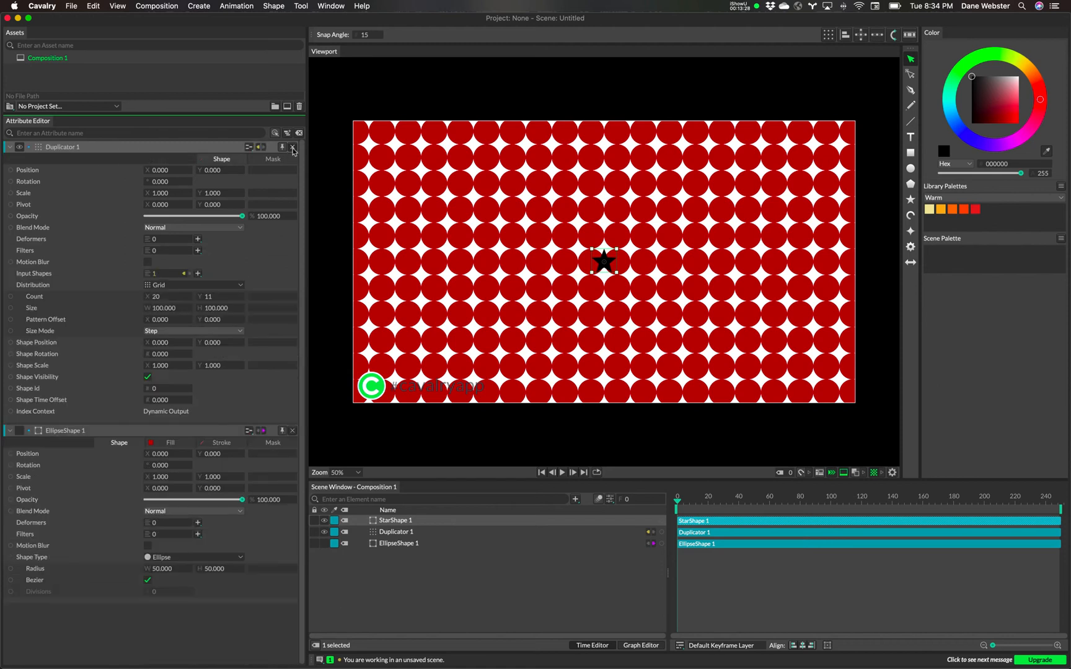
{"action": "left_click", "coordinate": [293, 430]}
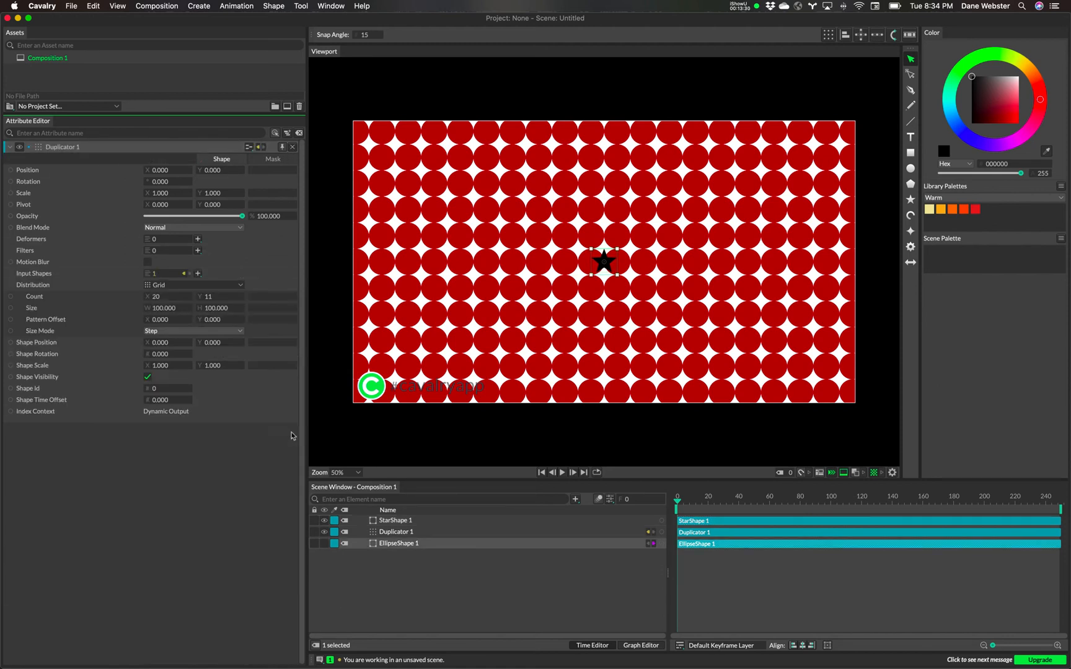
{"action": "left_click", "coordinate": [293, 148]}
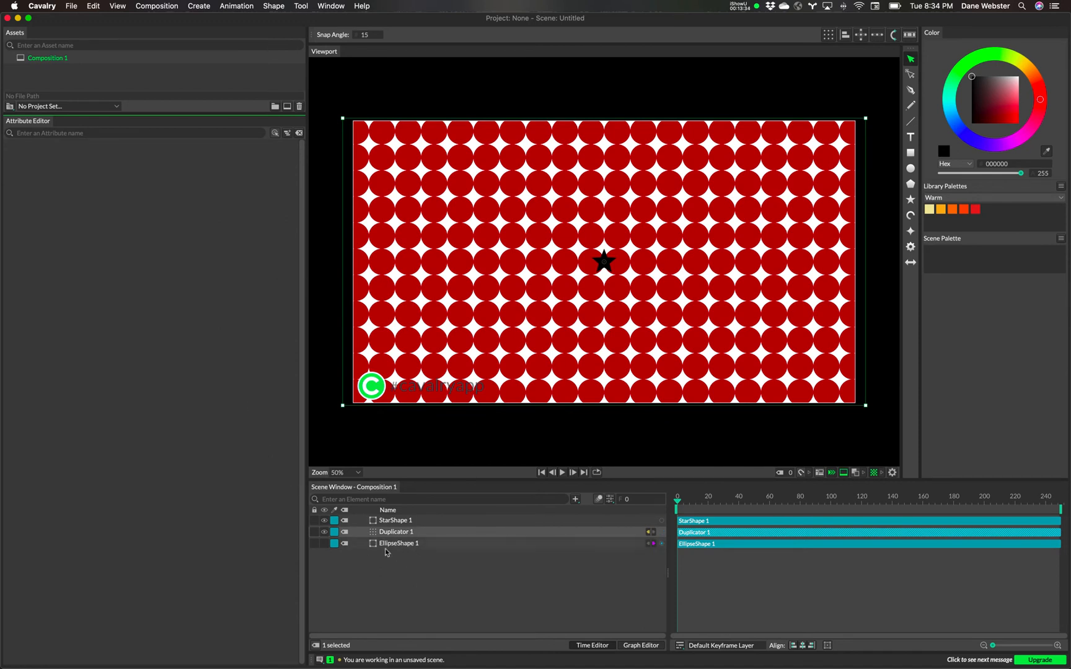
{"action": "key", "text": "super+z"}
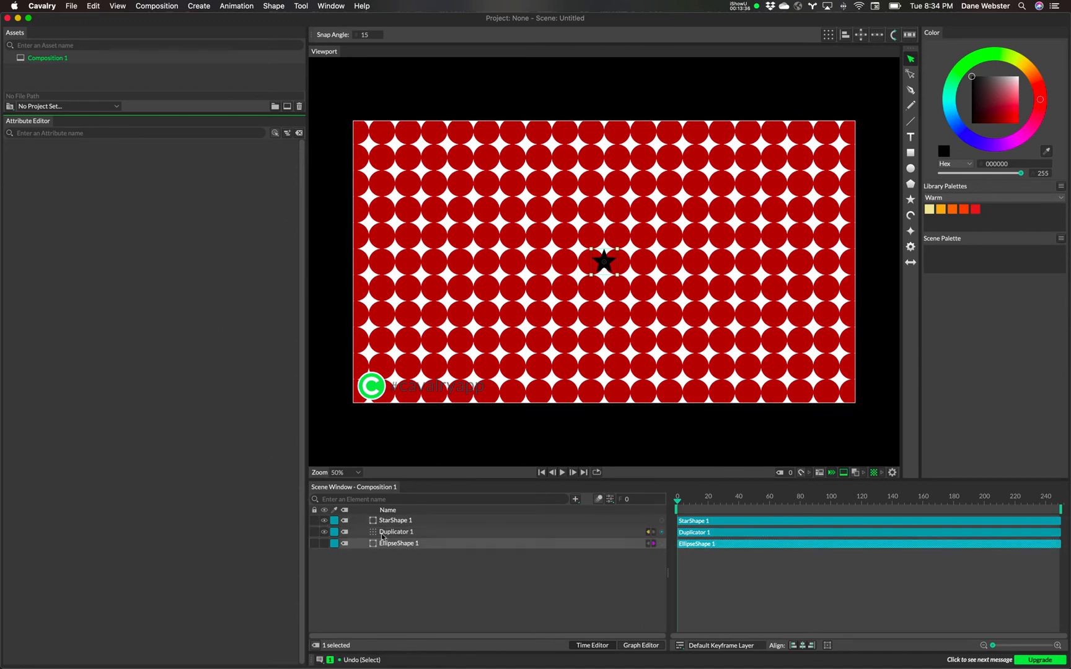
Load the star, duplicator and ellipse attributes together into the Attribute Editor
{"action": "left_click", "coordinate": [403, 523]}
{"action": "left_click", "coordinate": [399, 533], "text": "shift"}
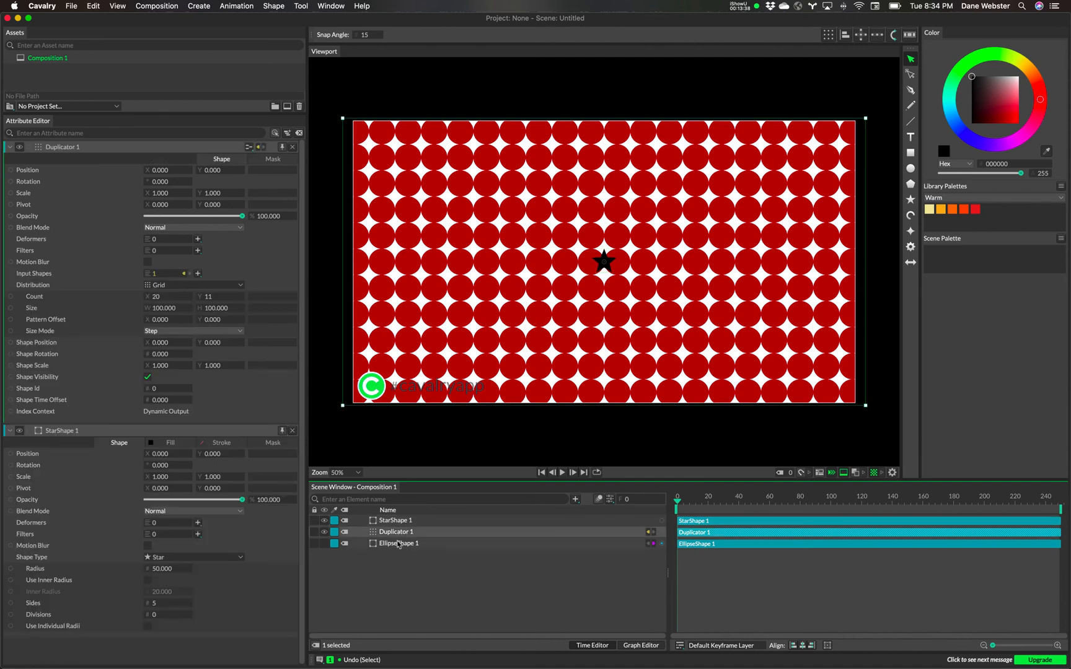
{"action": "left_click", "coordinate": [396, 545], "text": "shift"}
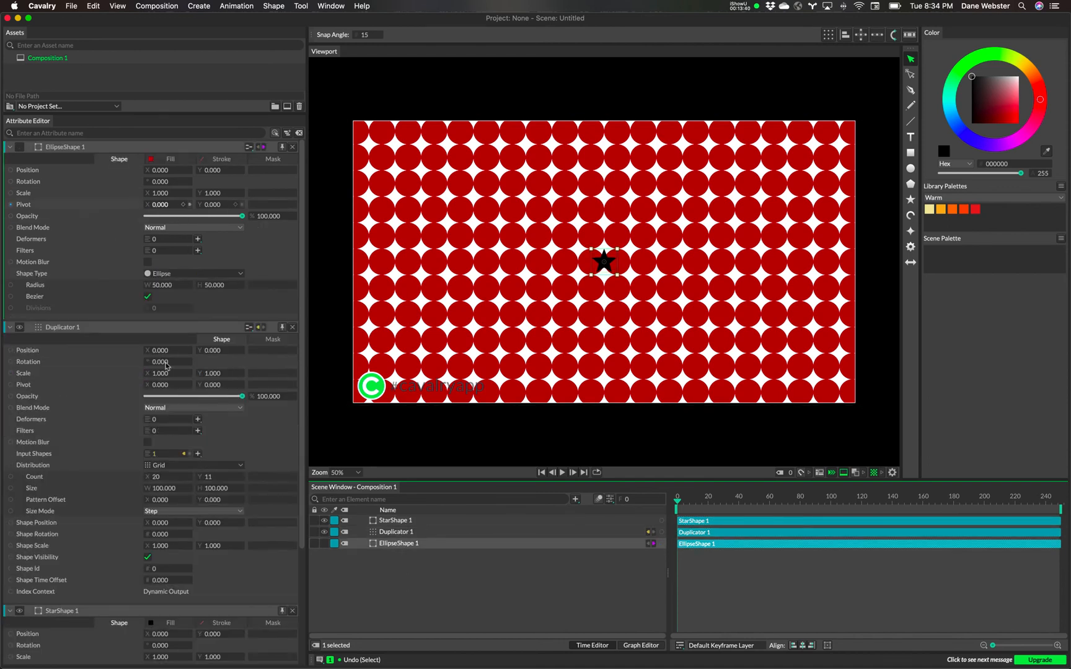
Load only the duplicator's attributes and connect the star shape to its Input Shapes
{"action": "left_click", "coordinate": [397, 533]}
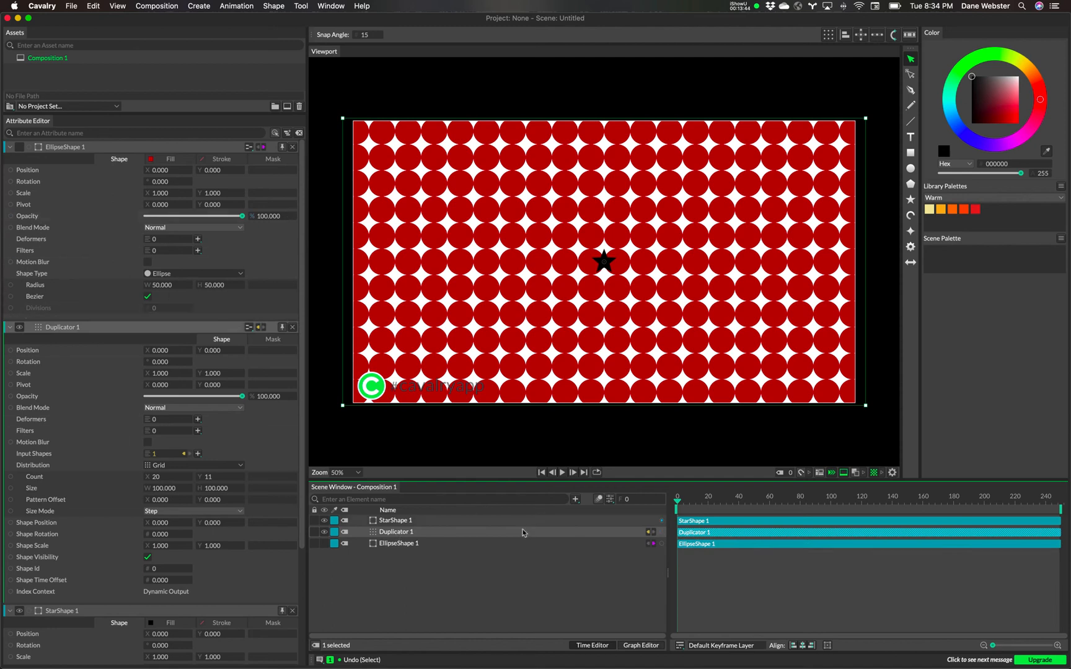
{"action": "left_click", "coordinate": [399, 534]}
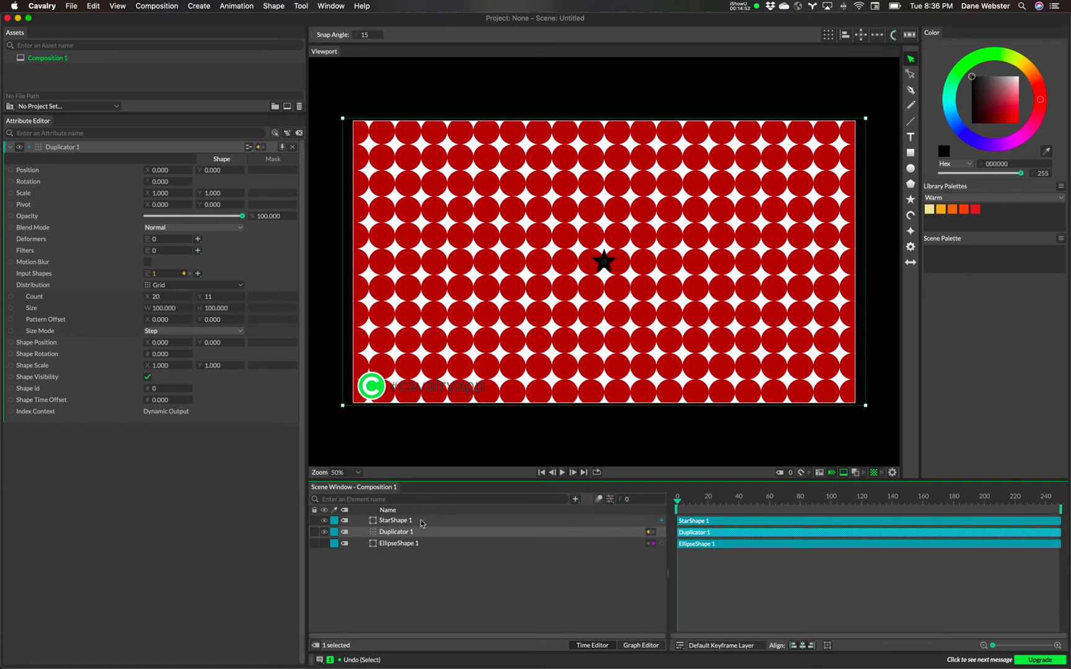
{"action": "left_click_drag", "start_coordinate": [661, 522], "coordinate": [442, 627]}
{"action": "left_click_drag", "start_coordinate": [662, 522], "coordinate": [34, 274]}
{"action": "left_click_drag", "start_coordinate": [70, 219], "coordinate": [39, 276]}
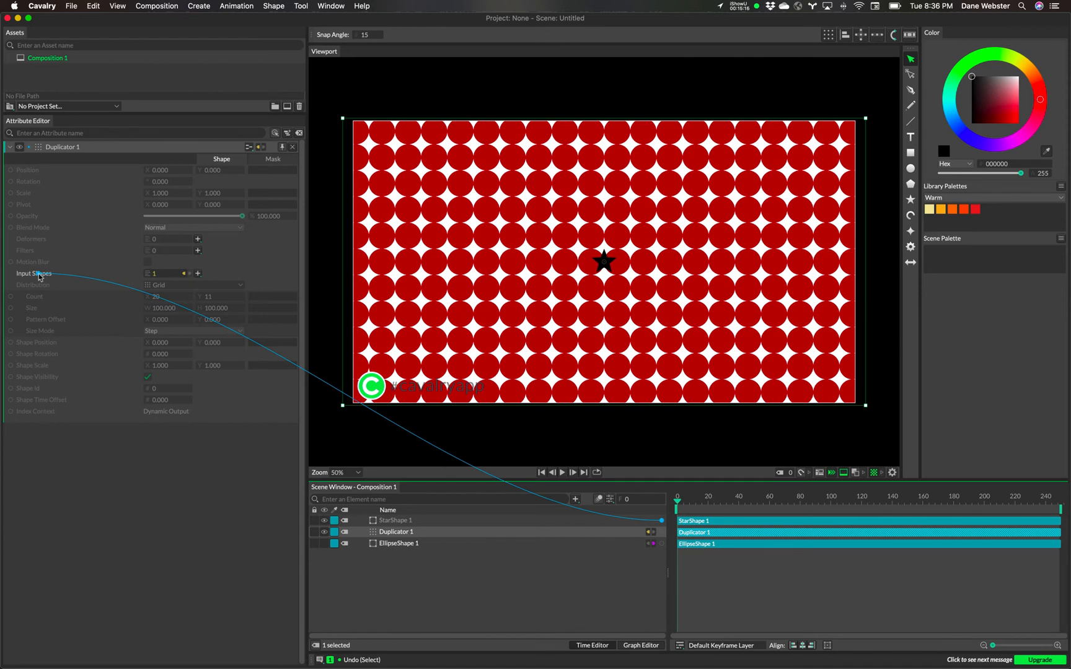
{"action": "left_click_drag", "start_coordinate": [38, 277], "coordinate": [167, 277]}
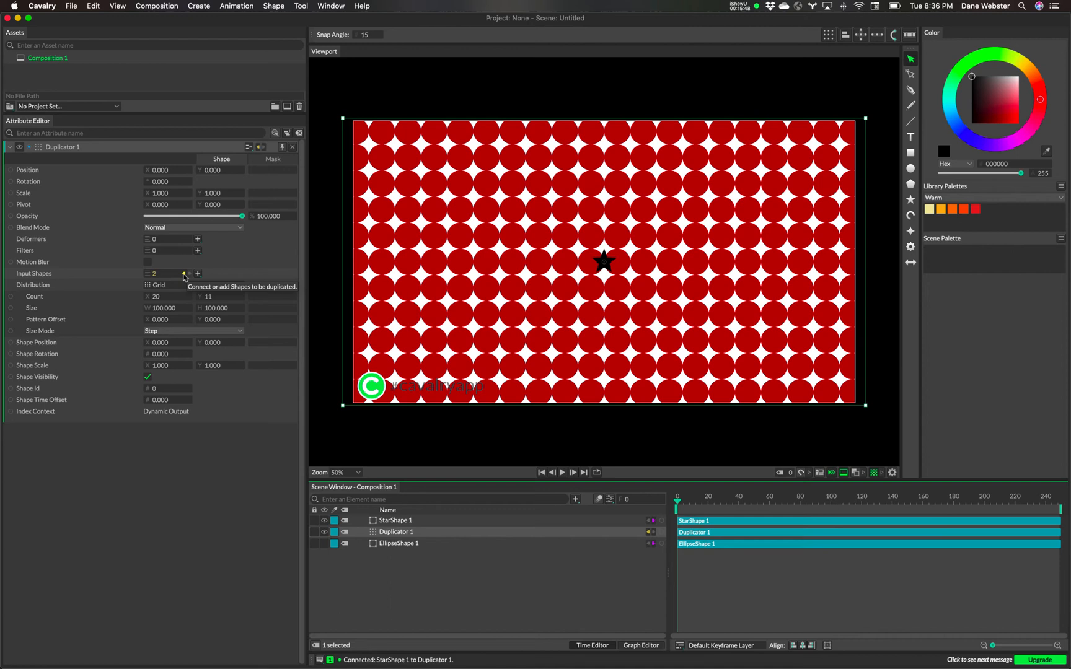
Review the duplicator's list of connected input shapes and set its Shape Id to 1 to duplicate the star
{"action": "left_click", "coordinate": [184, 277]}
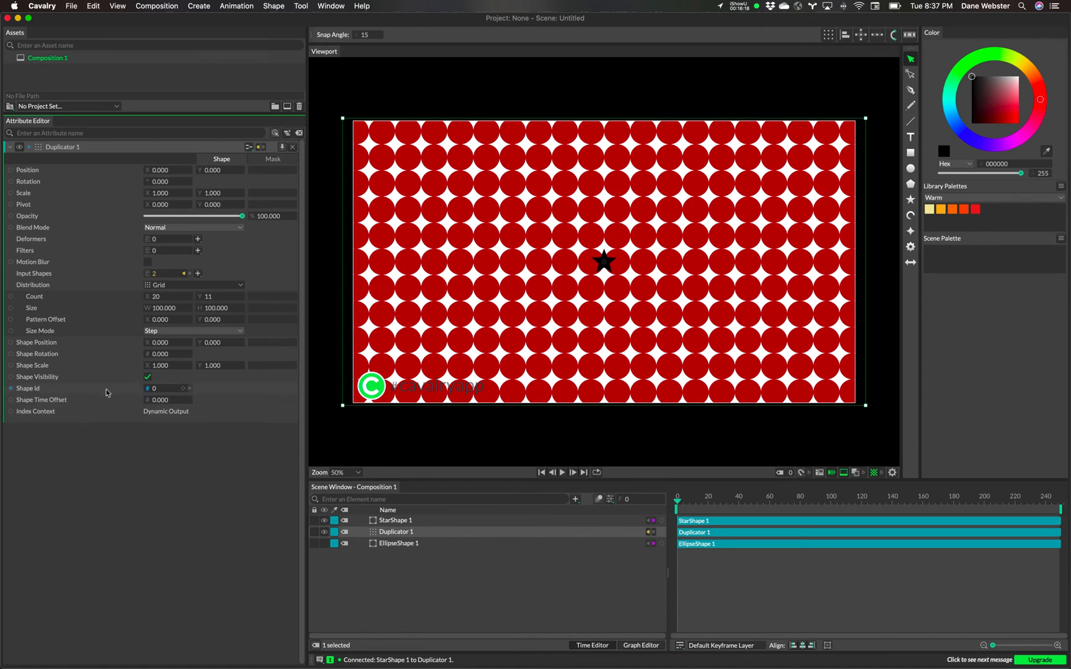
{"action": "left_click", "coordinate": [183, 274]}
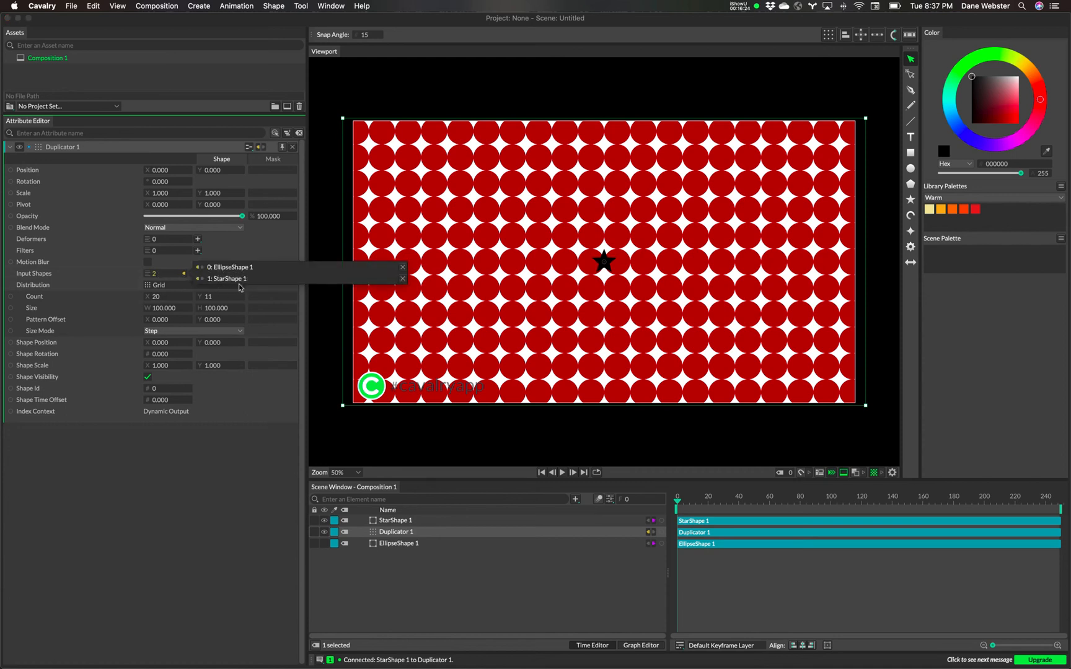
{"action": "left_click", "coordinate": [194, 459]}
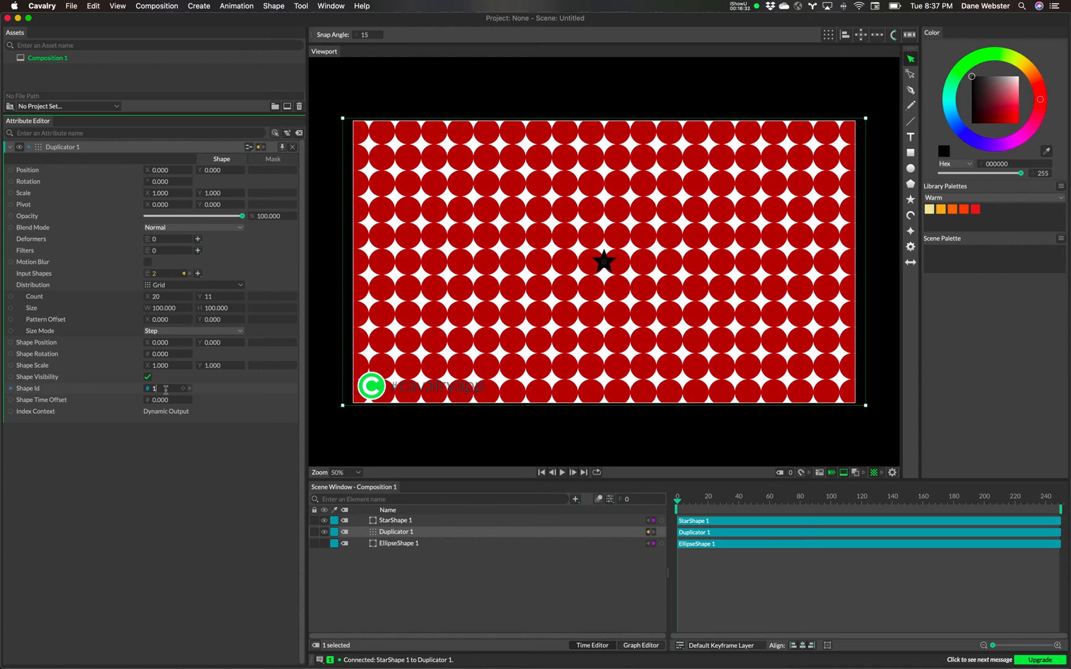
{"action": "key", "text": "Return"}
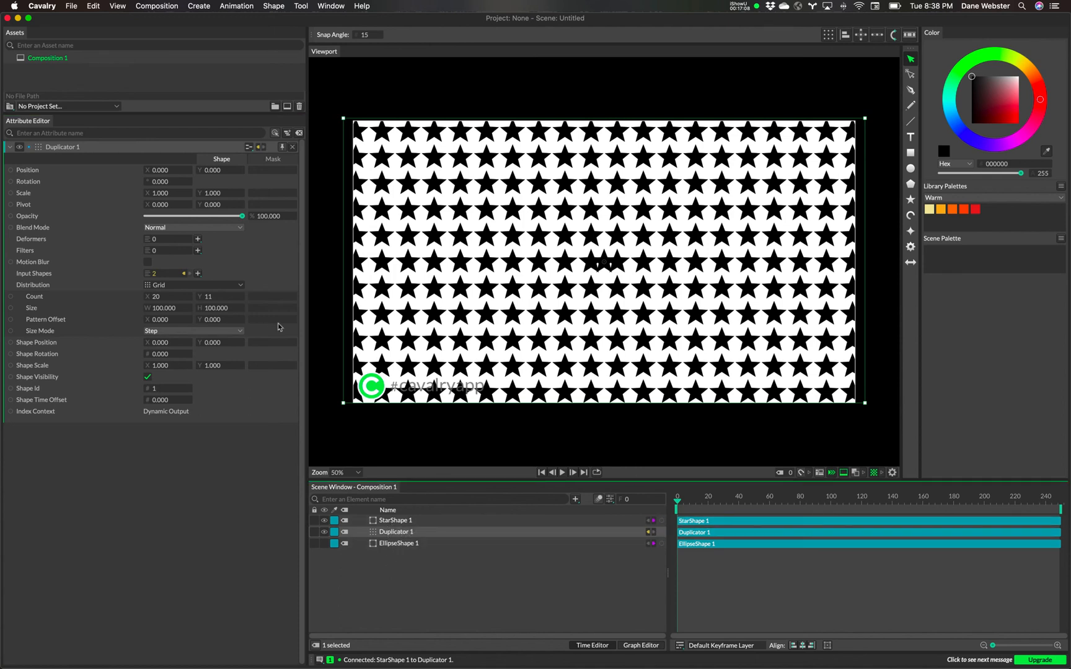
Toggle the original star shape's visibility to compare, and leave it hidden
{"action": "left_click", "coordinate": [325, 524]}
{"action": "left_click", "coordinate": [324, 524]}
{"action": "left_click", "coordinate": [324, 523]}
{"action": "left_click", "coordinate": [324, 523]}
{"action": "left_click", "coordinate": [325, 523]}
Add a Random behaviour to the duplicator's Shape Id attribute
{"action": "right_click", "coordinate": [30, 393]}
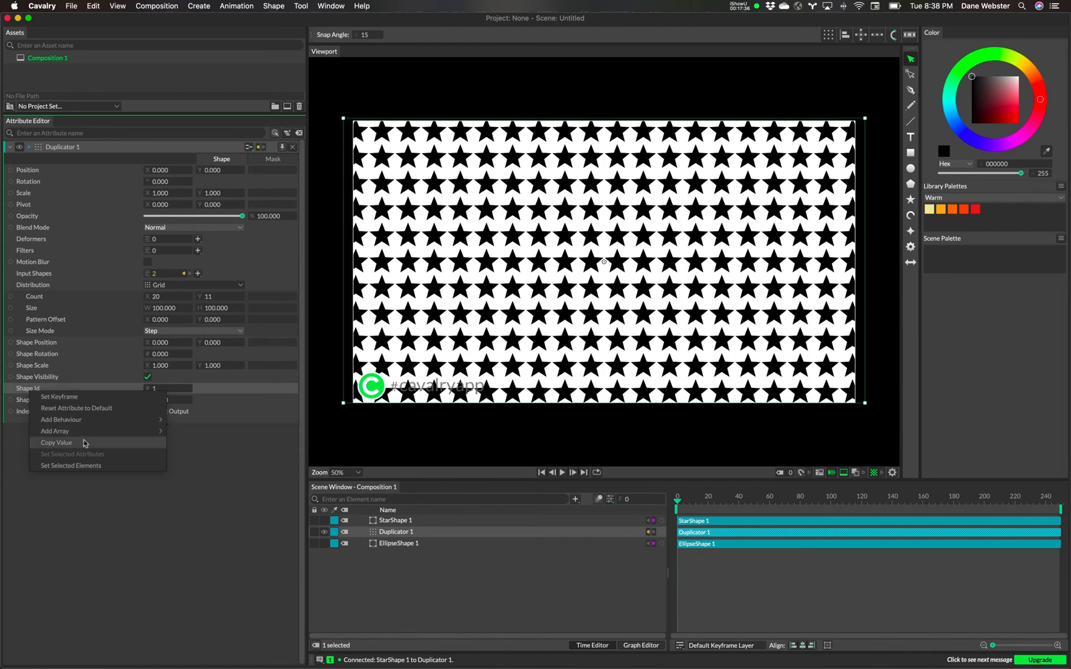
{"action": "mouse_move", "coordinate": [76, 422]}
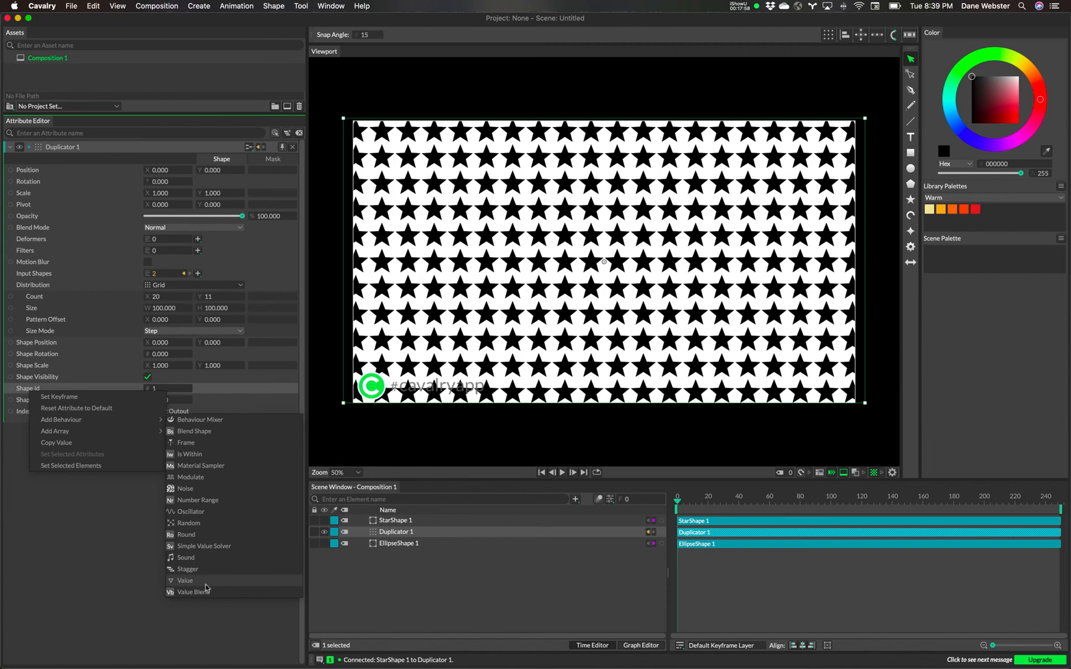
{"action": "mouse_move", "coordinate": [158, 420]}
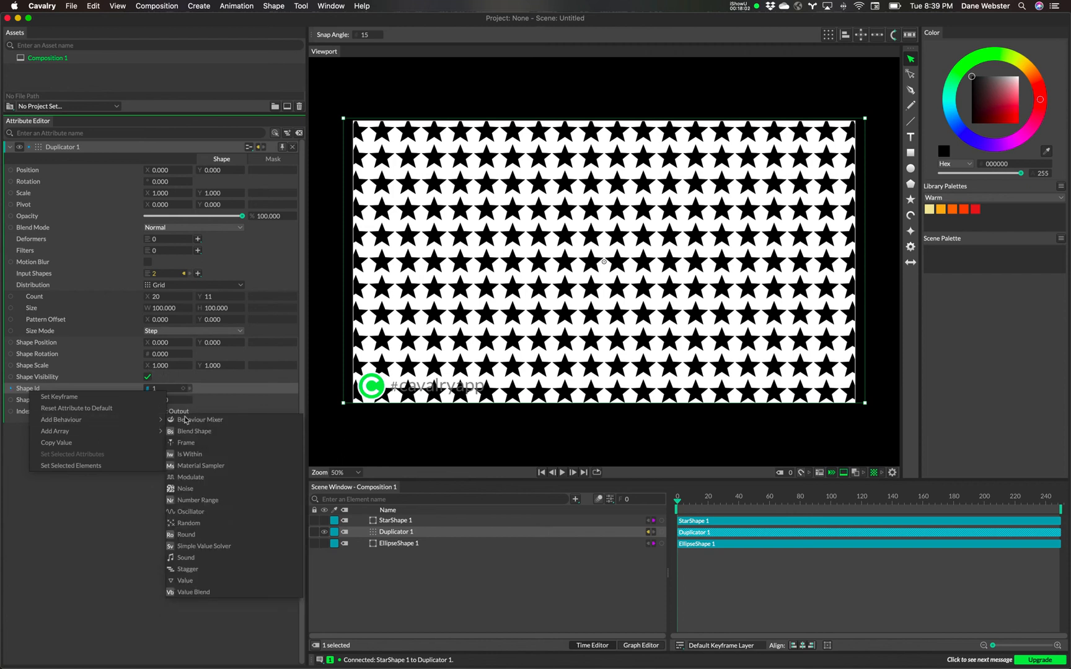
{"action": "left_click", "coordinate": [189, 523]}
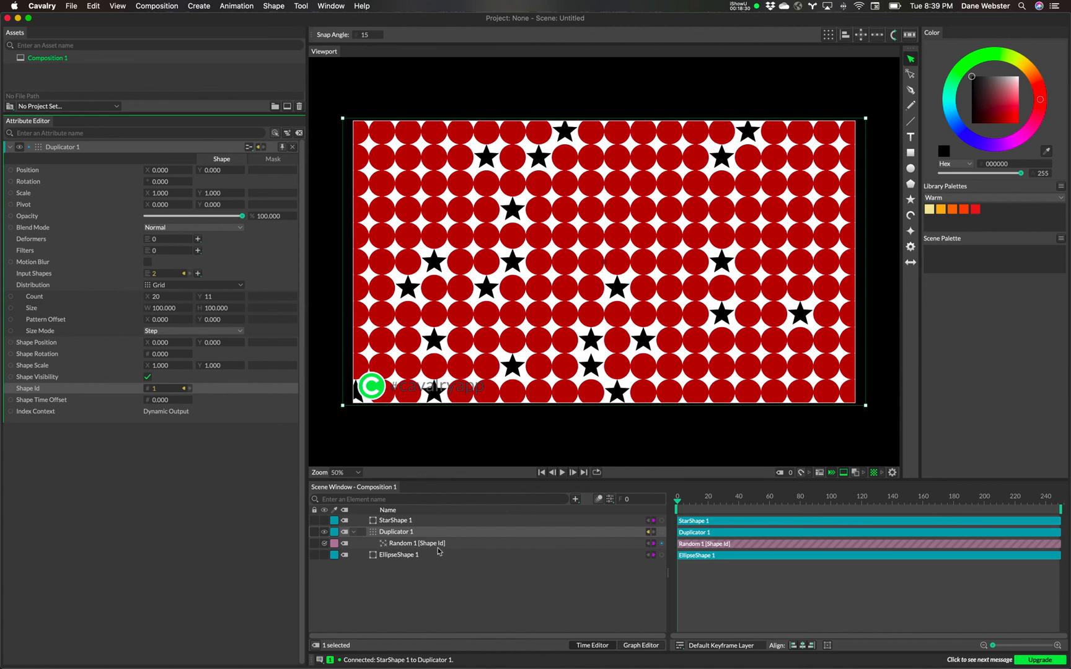
Load the Random behaviour's attributes, try a strength of 85 % and set it back to 100 %
{"action": "left_click", "coordinate": [406, 546]}
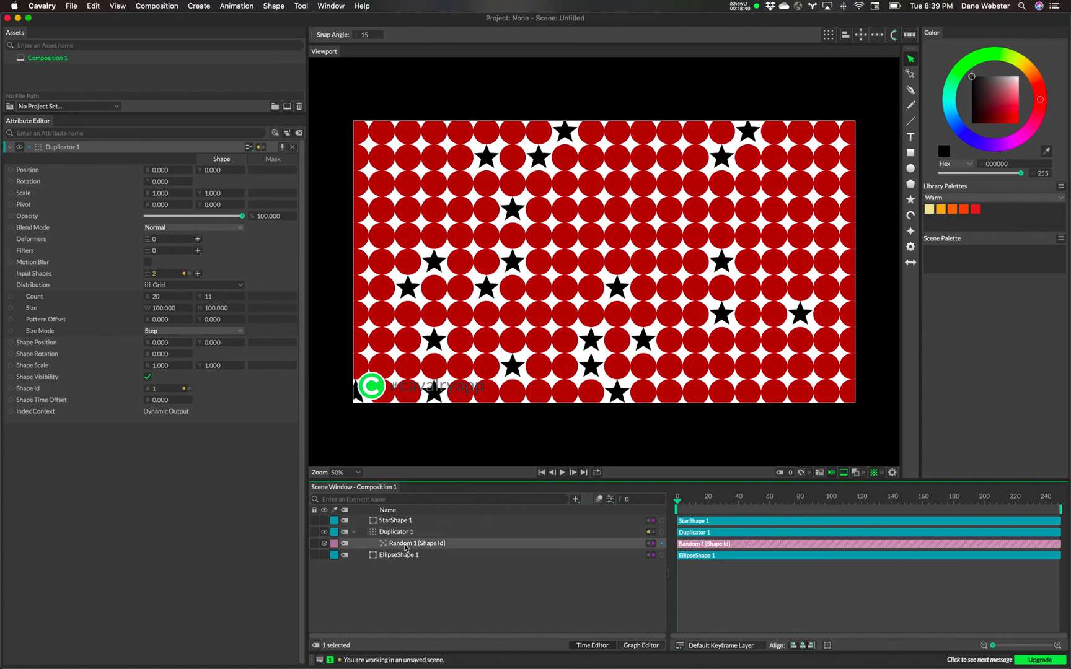
{"action": "double_click", "coordinate": [405, 546]}
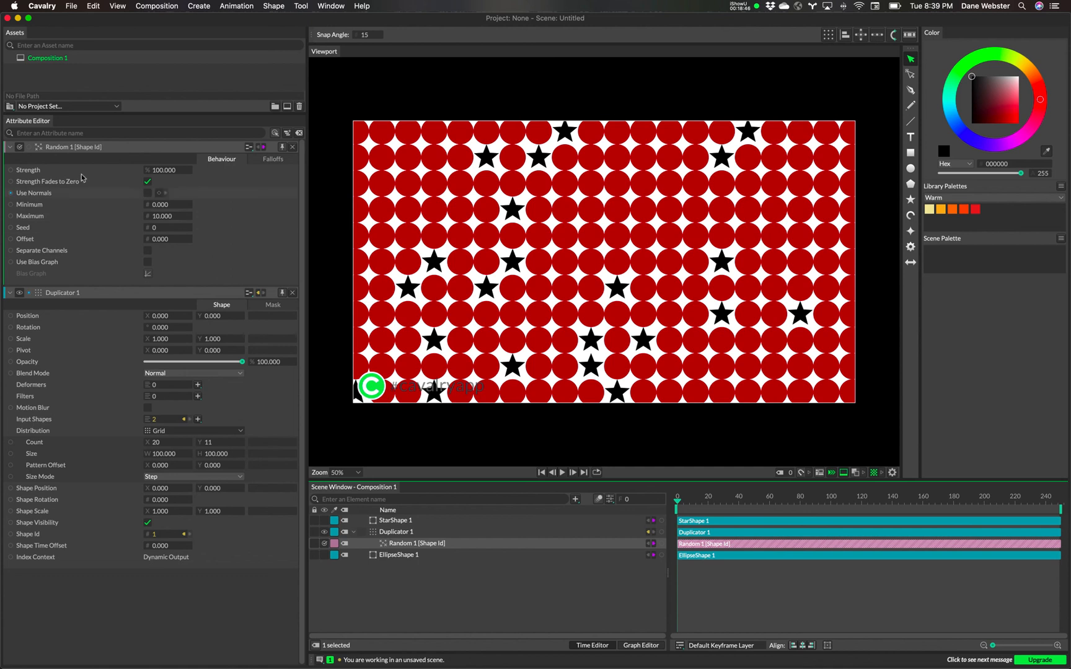
{"action": "mouse_move", "coordinate": [166, 171]}
{"action": "left_mouse_down"}
{"action": "mouse_move", "coordinate": [98, 180]}
{"action": "mouse_move", "coordinate": [150, 174]}
{"action": "mouse_move", "coordinate": [139, 178]}
{"action": "mouse_move", "coordinate": [158, 185]}
{"action": "left_mouse_up"}
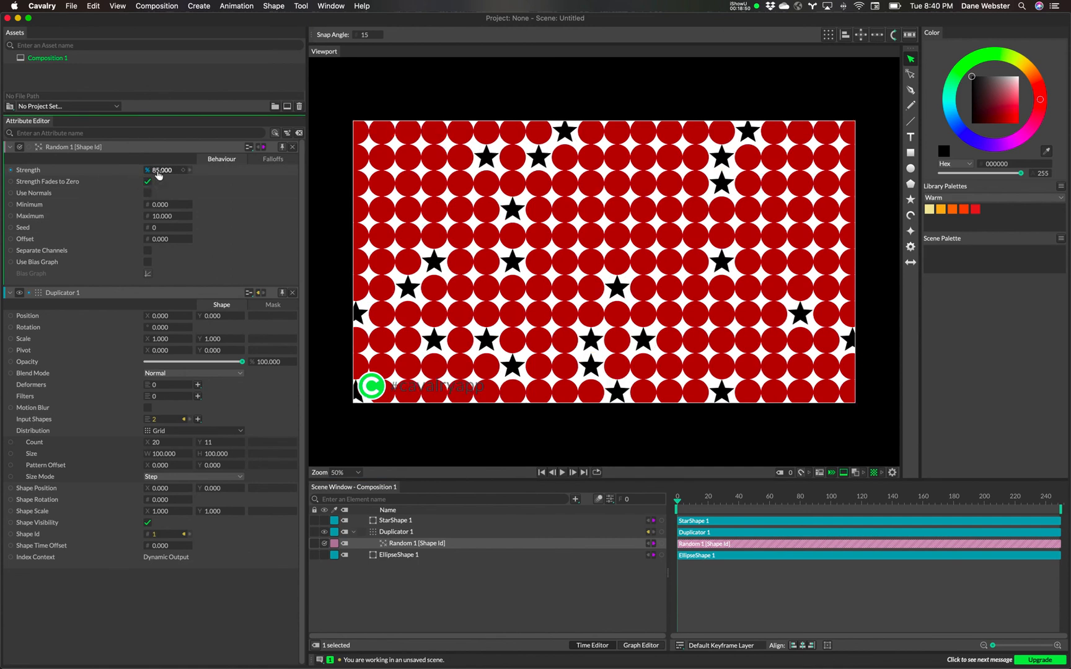
{"action": "type", "text": "100"}
{"action": "key", "text": "Return"}
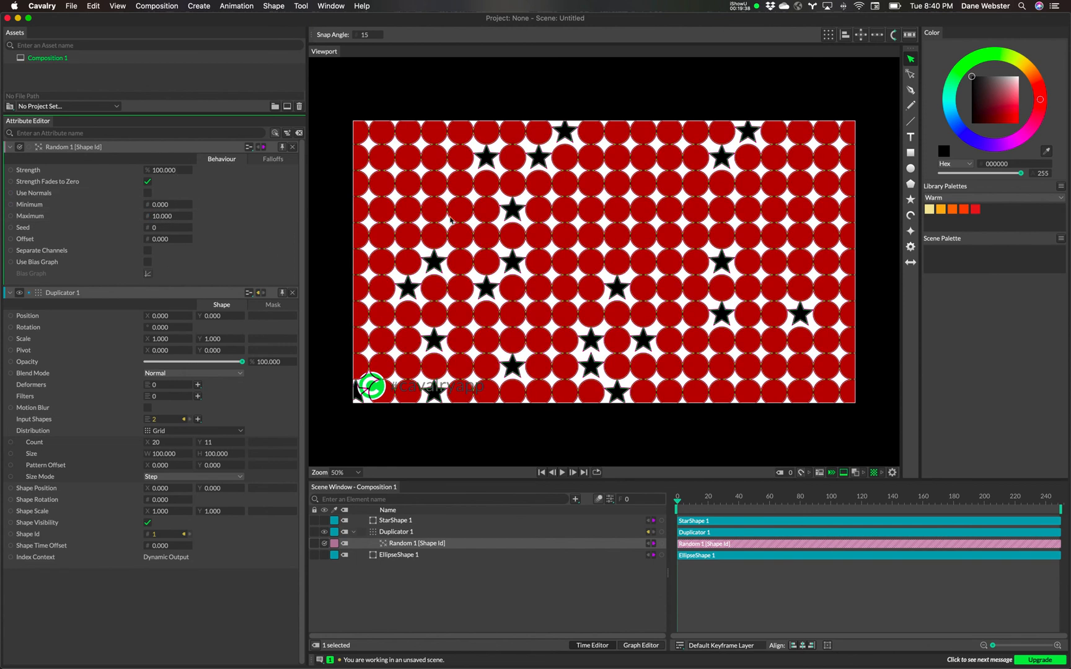
Set the Random behaviour's maximum to 1
{"action": "left_click", "coordinate": [161, 215]}
{"action": "type", "text": "1"}
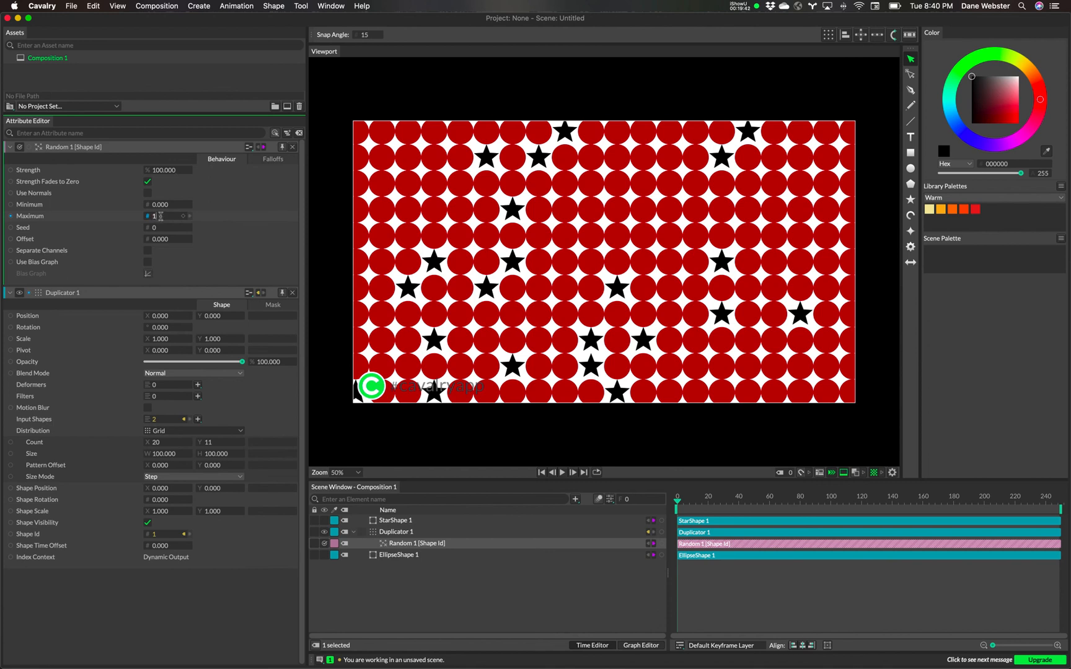
{"action": "key", "text": "Return"}
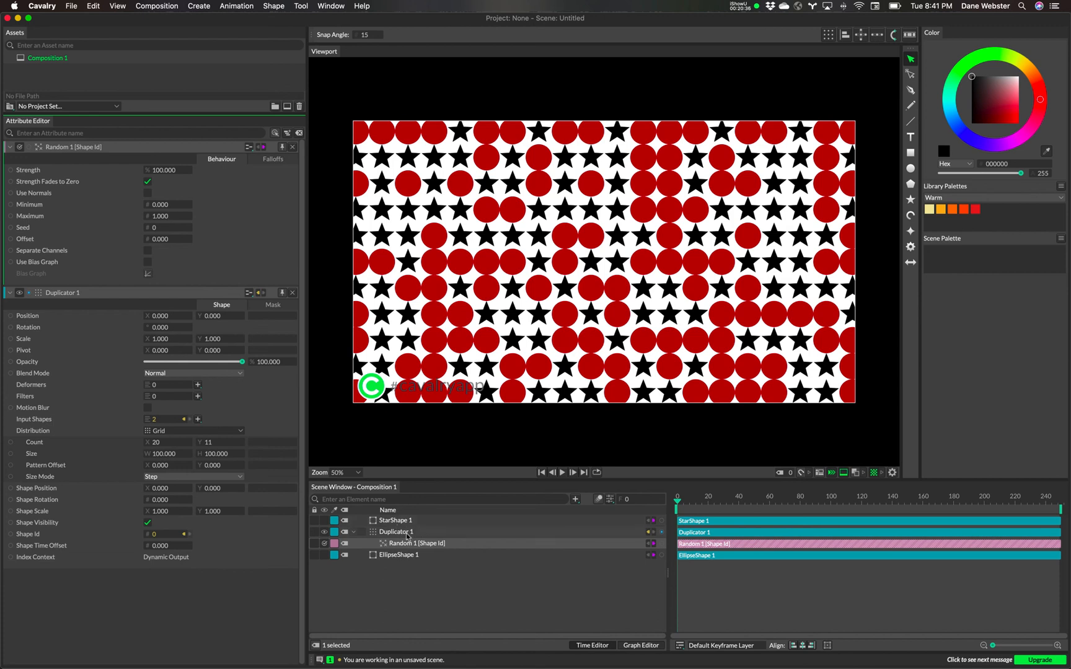
Nest the ellipse and star shapes under the duplicator in the scene hierarchy, and collapse and re-expand the duplicator
{"action": "mouse_move", "coordinate": [391, 525]}
{"action": "left_mouse_down"}
{"action": "mouse_move", "coordinate": [399, 549]}
{"action": "mouse_move", "coordinate": [406, 528]}
{"action": "left_mouse_up"}
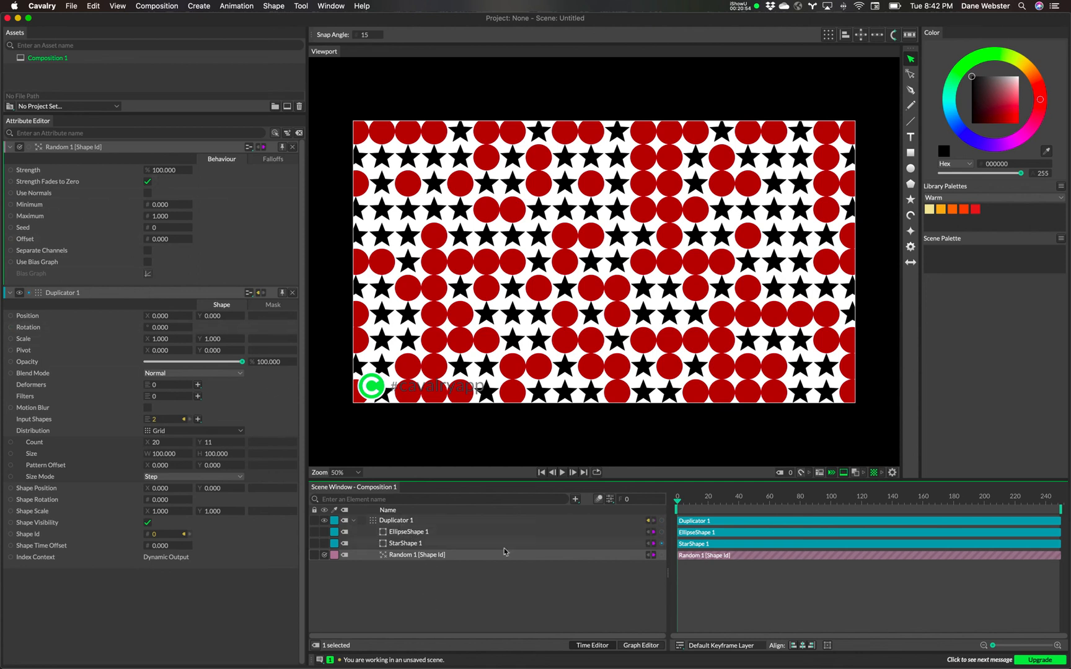
{"action": "left_click", "coordinate": [353, 521]}
{"action": "left_click", "coordinate": [353, 521]}
Check the elements nested under the duplicator, unload the Random behaviour from the Attribute Editor and select the duplicator
{"action": "left_click", "coordinate": [413, 533]}
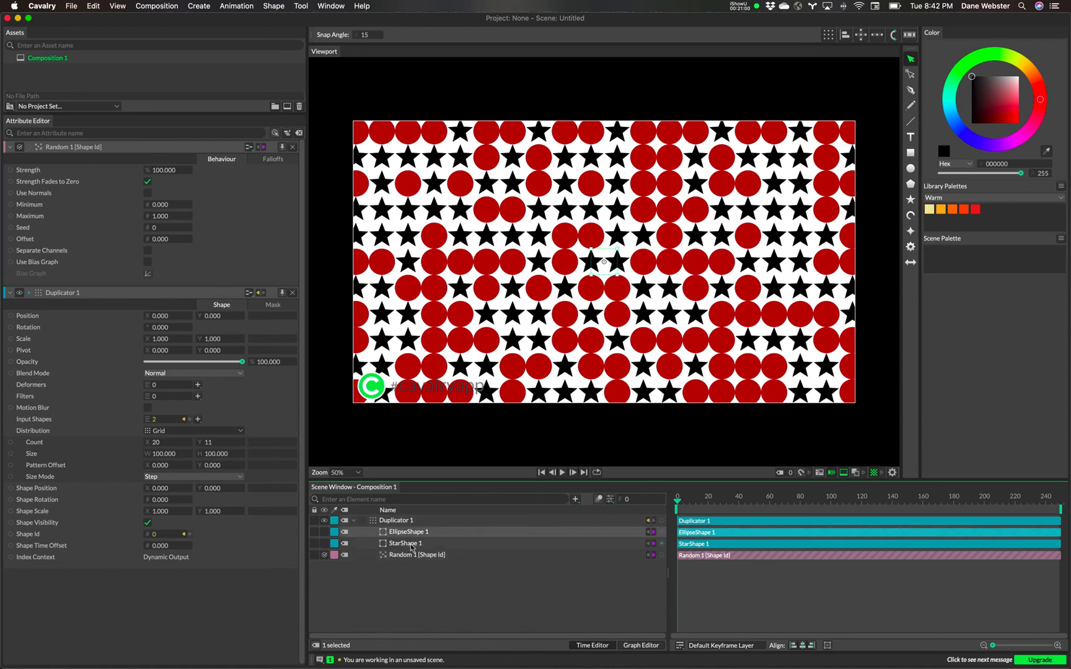
{"action": "left_click", "coordinate": [411, 544]}
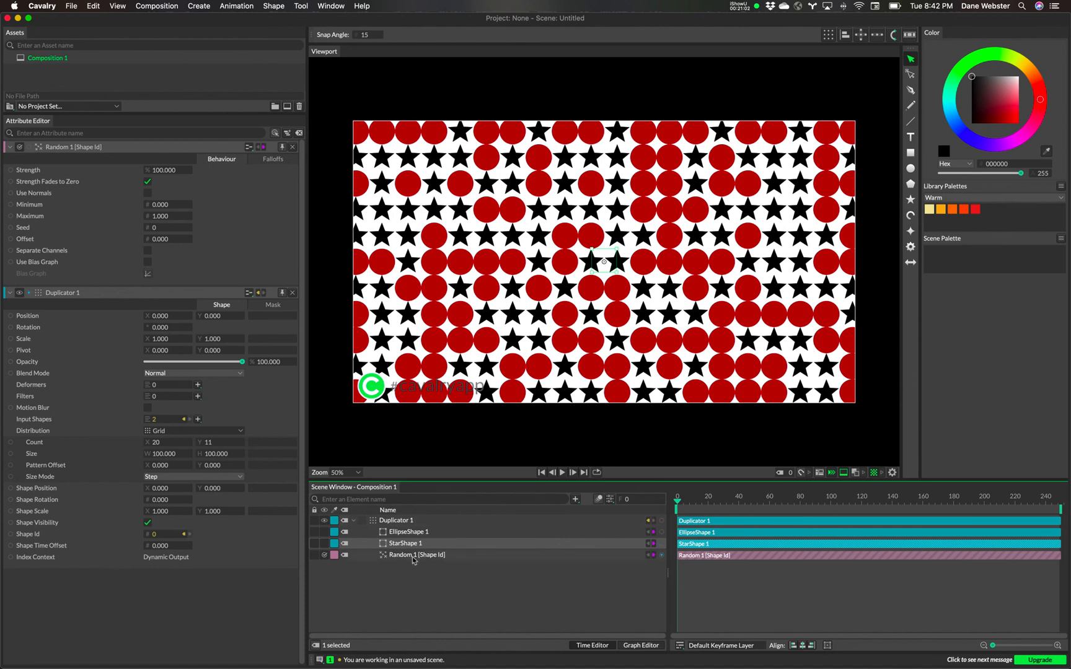
{"action": "left_click", "coordinate": [414, 558]}
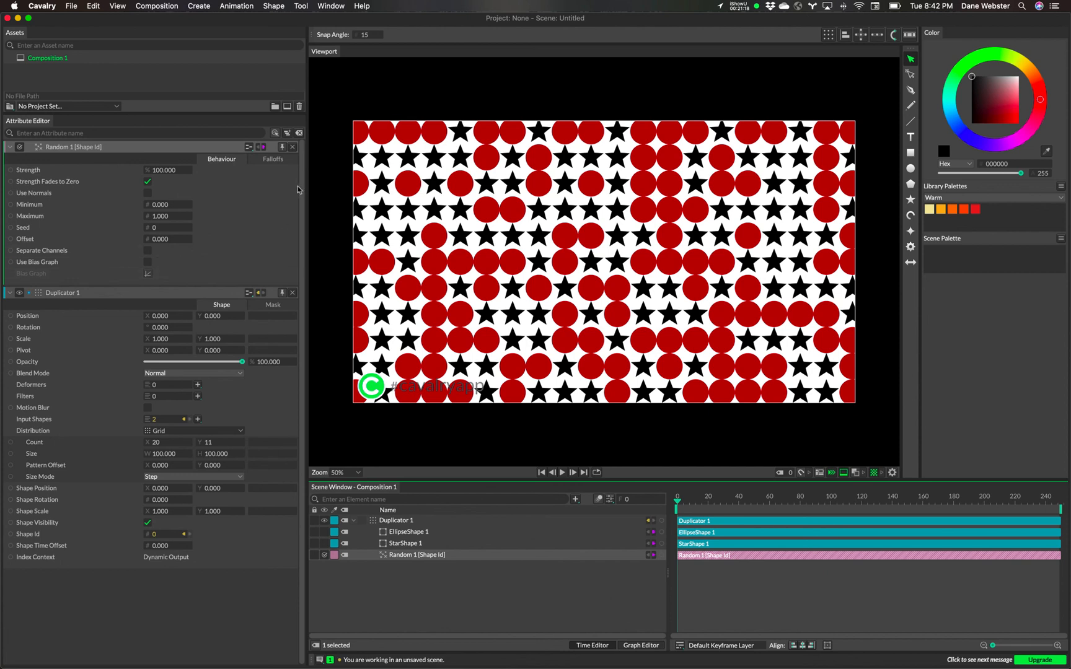
{"action": "left_click", "coordinate": [293, 148]}
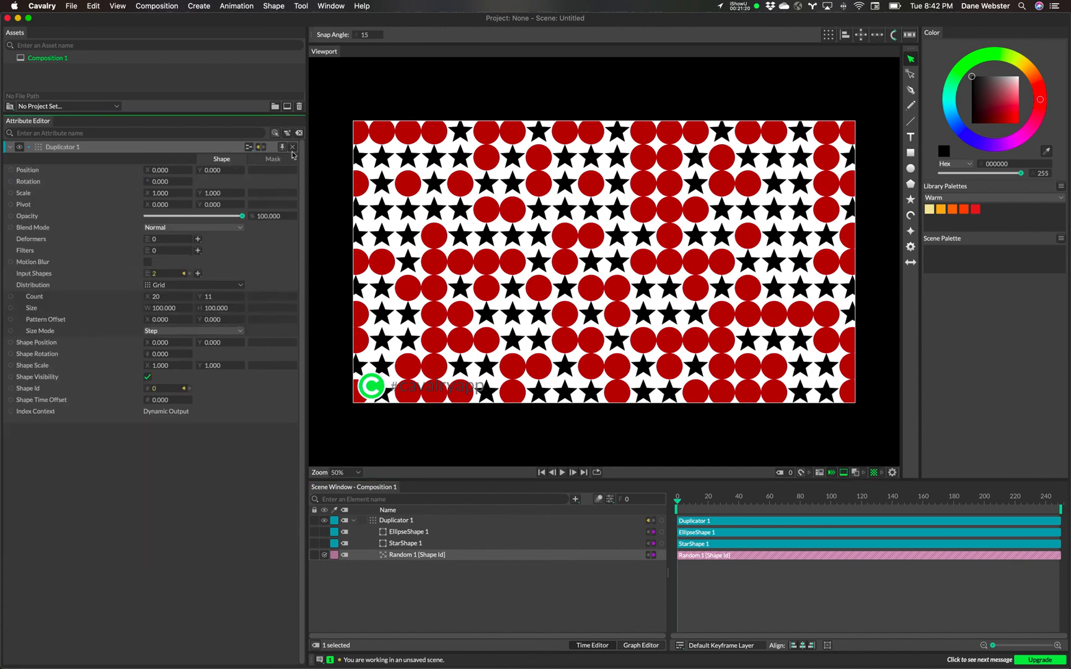
{"action": "left_click", "coordinate": [399, 523]}
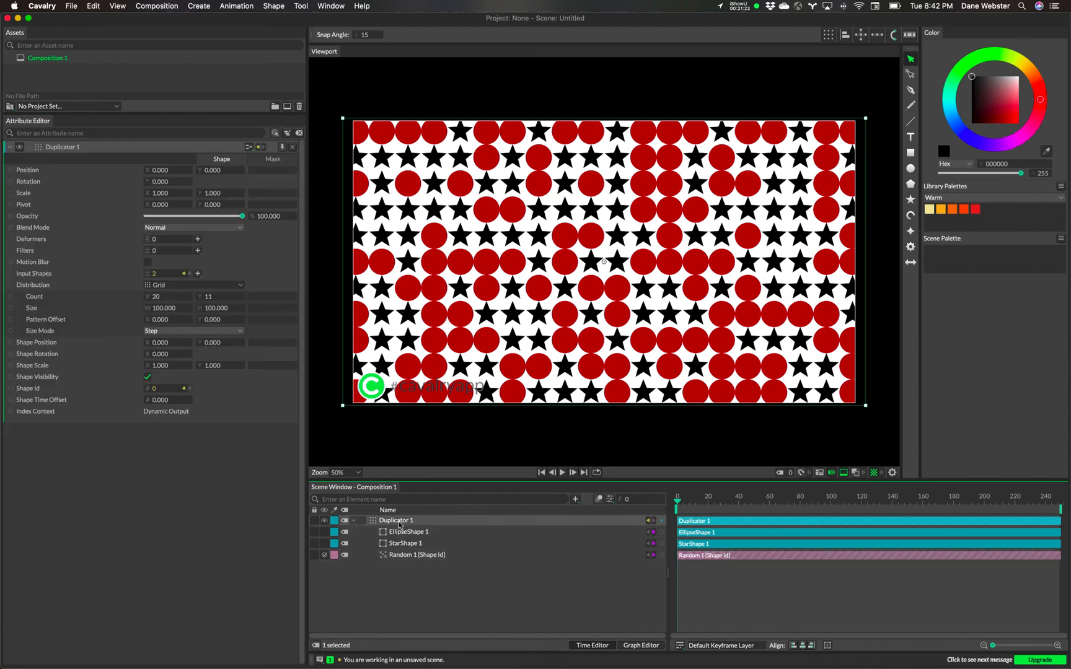